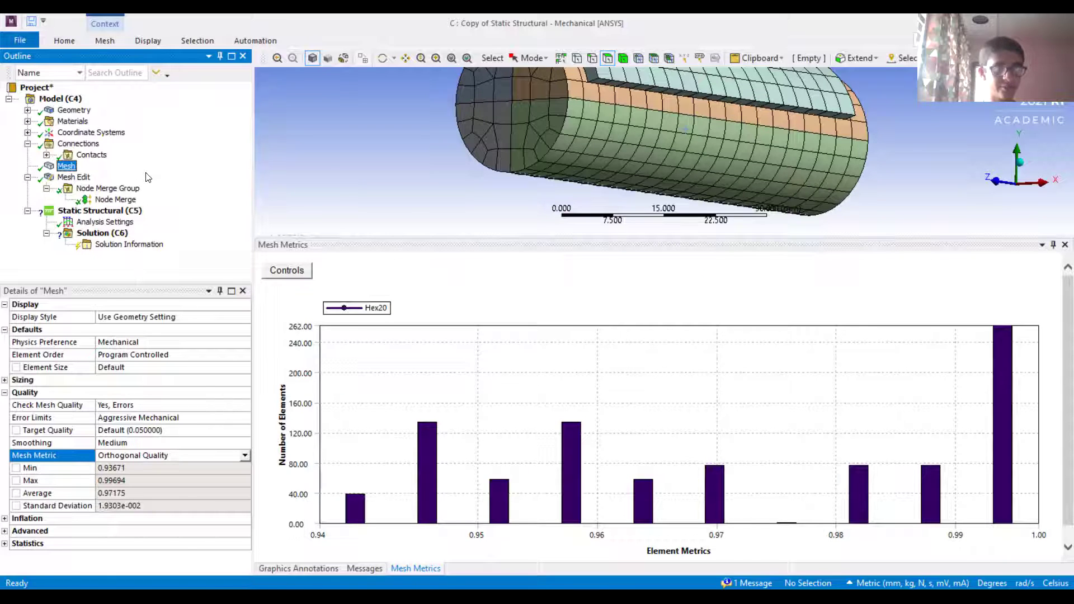
- Insert a sizing control under Mesh and scope it to the lower green body of the split cylinder
{"action": "right_click", "coordinate": [68, 166]}
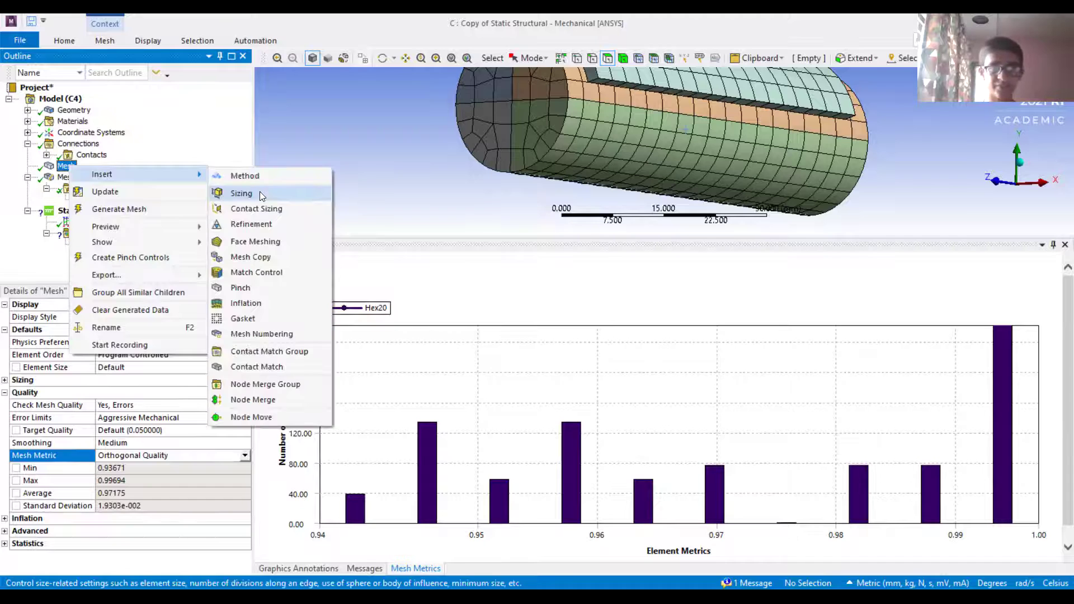
{"action": "key", "text": "Escape"}
{"action": "key", "text": "Escape"}
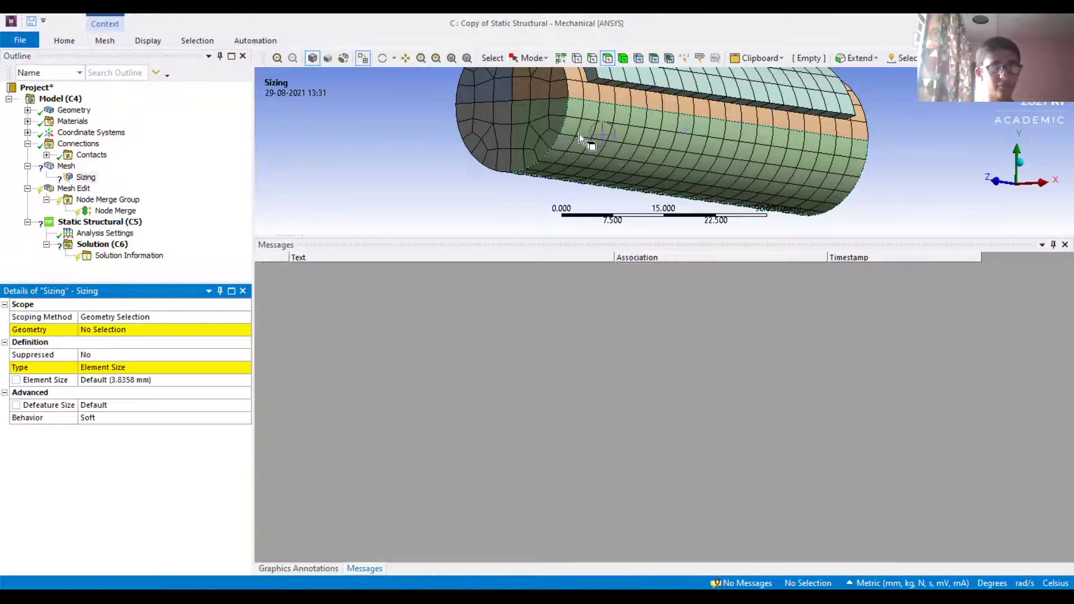
{"action": "left_click", "coordinate": [576, 136]}
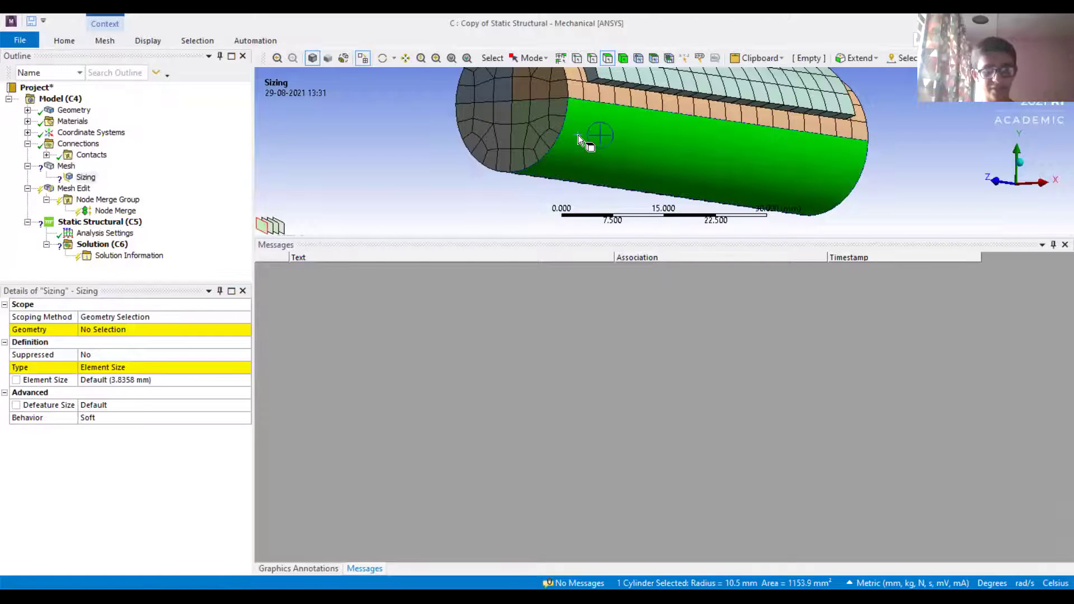
{"action": "left_click", "coordinate": [578, 136], "text": "ctrl"}
{"action": "key", "text": "ctrl+b"}
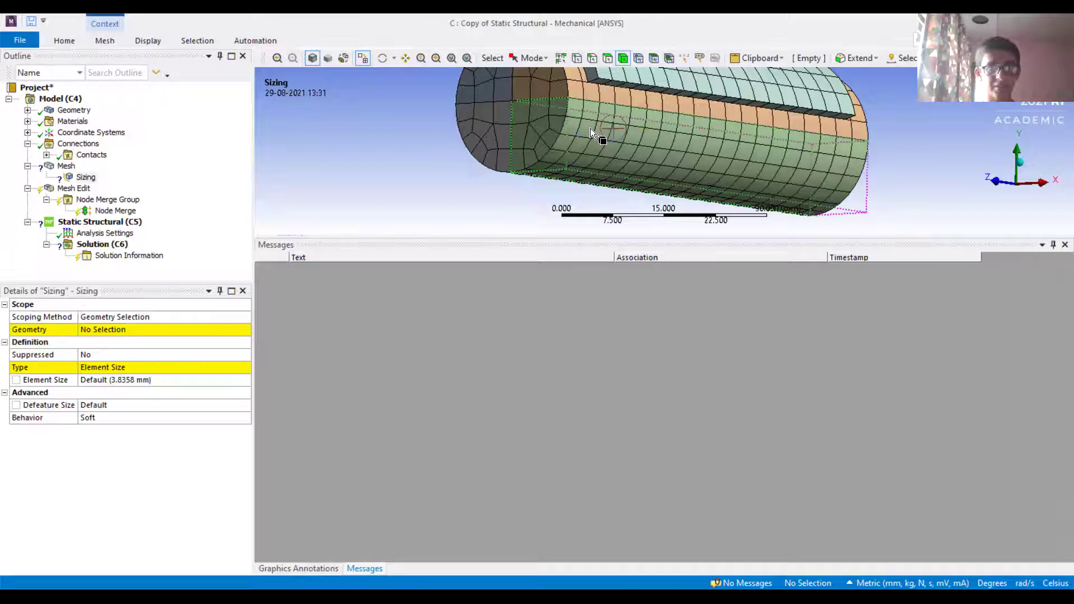
{"action": "left_click", "coordinate": [590, 128]}
{"action": "left_click", "coordinate": [94, 330]}
{"action": "left_click", "coordinate": [111, 330]}
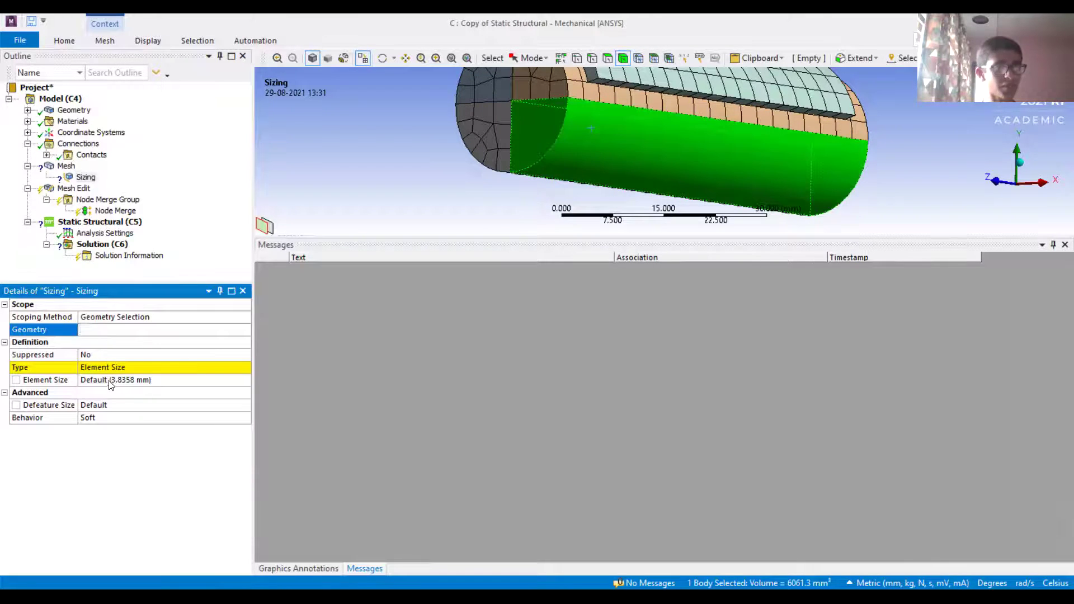
- Make the body sizing's element size a parameter and open the project's Parameter Set in Workbench
{"action": "left_click", "coordinate": [16, 380]}
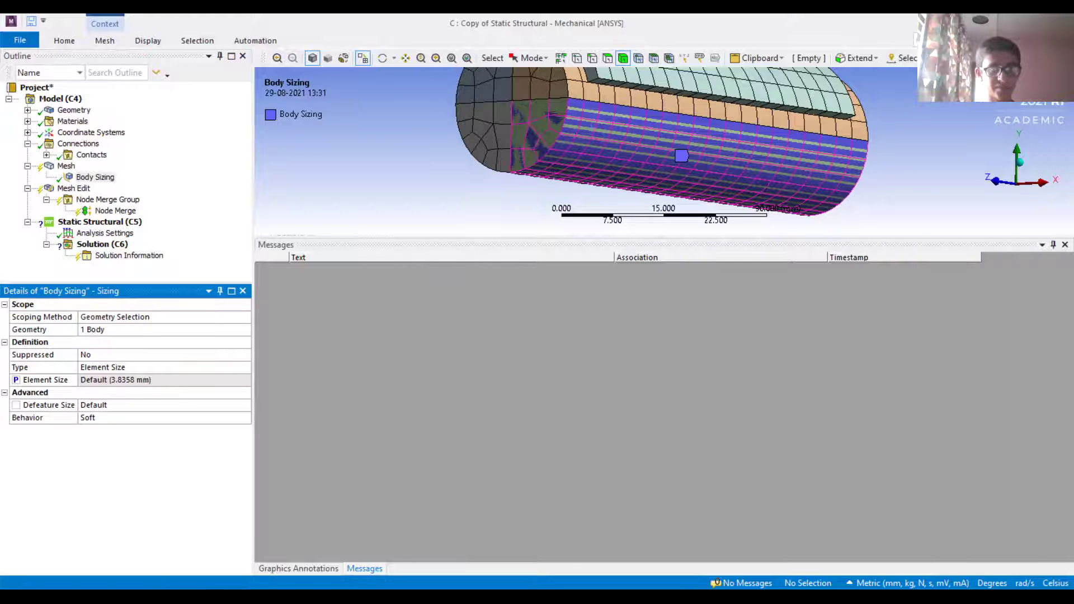
{"action": "key", "text": "alt+Tab"}
{"action": "left_click_drag", "start_coordinate": [771, 405], "coordinate": [766, 490]}
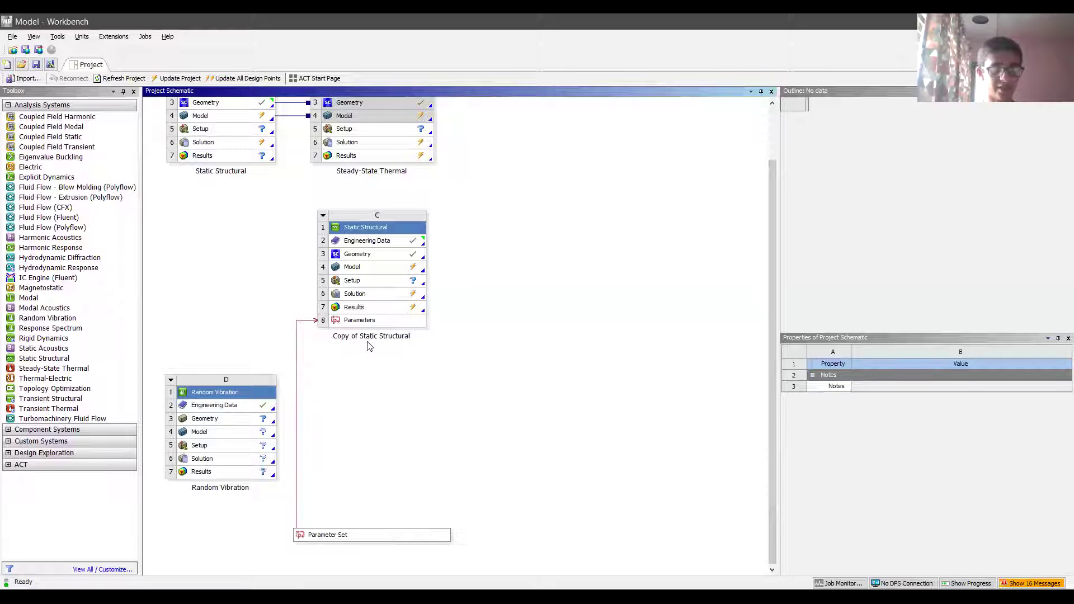
{"action": "double_click", "coordinate": [351, 535]}
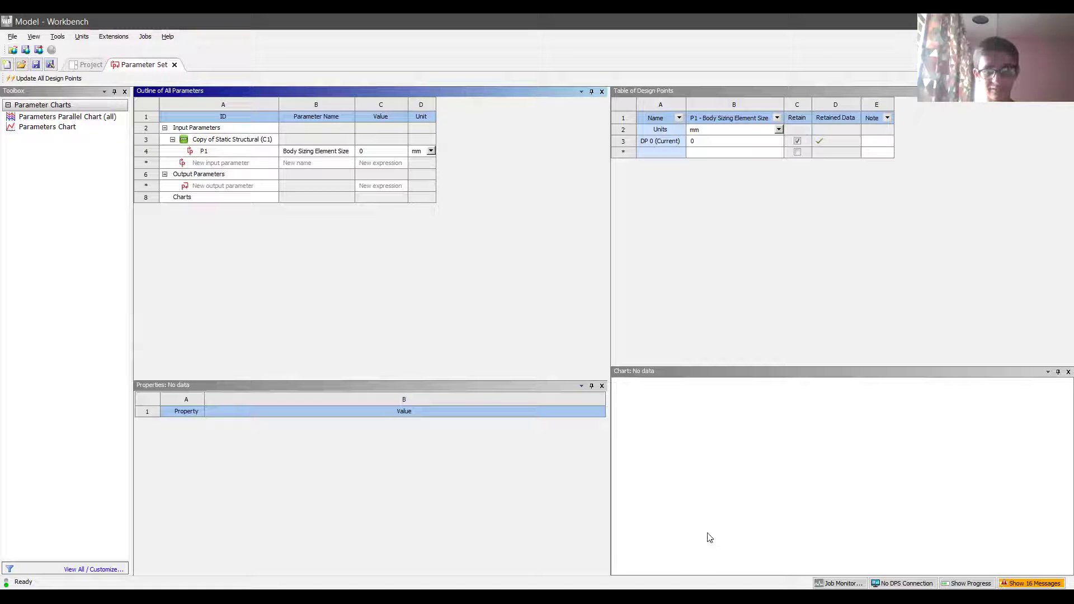
{"action": "key", "text": "alt+Tab"}
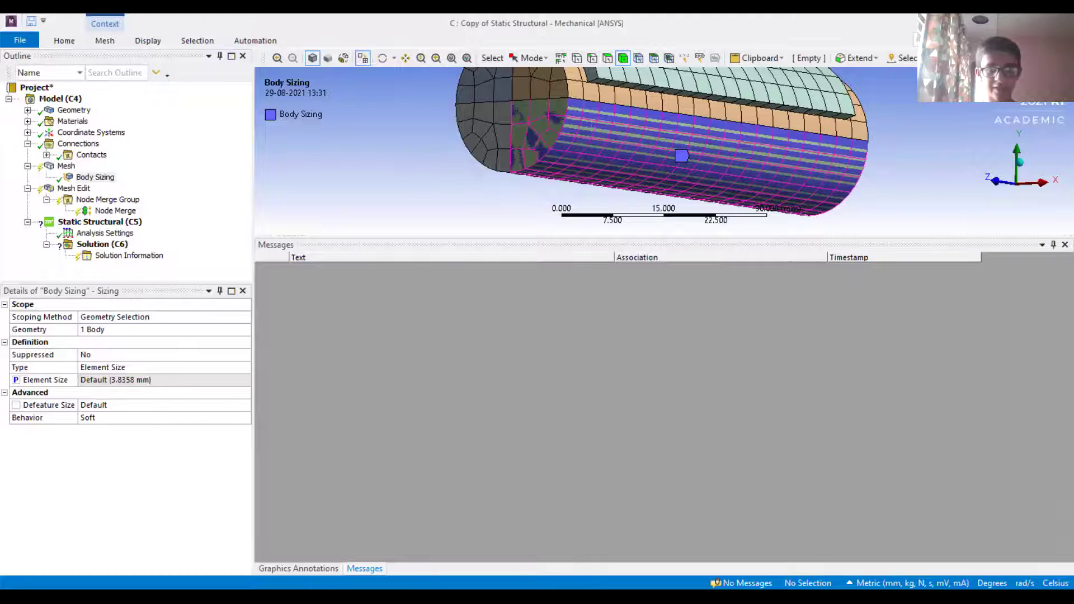
{"action": "key", "text": "alt+Tab"}
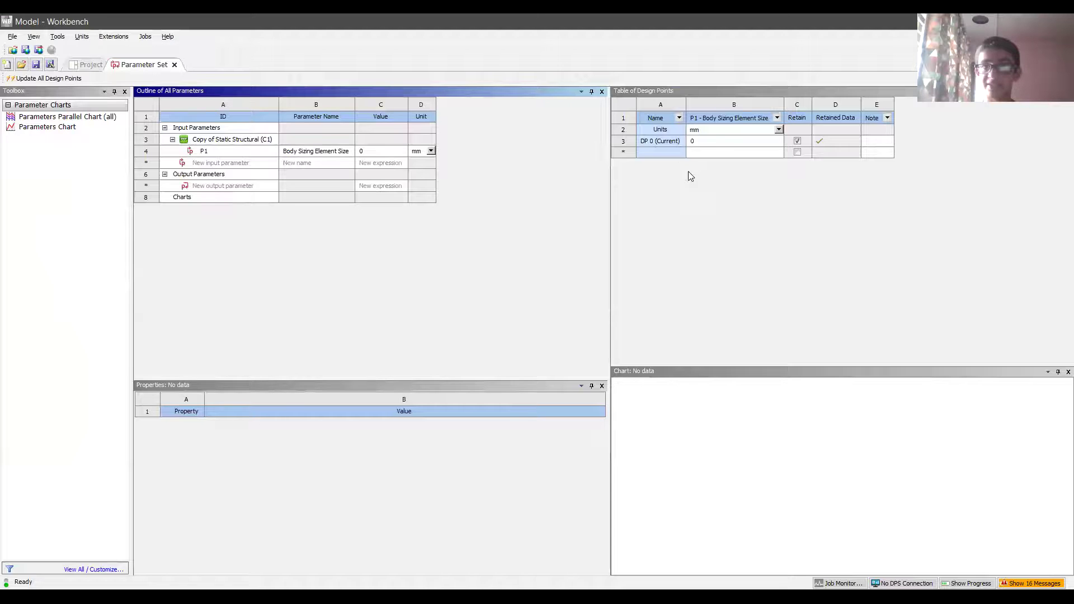
- Add design points with body sizing element sizes of 1 mm and 2 mm to the design point table
{"action": "left_click", "coordinate": [711, 145]}
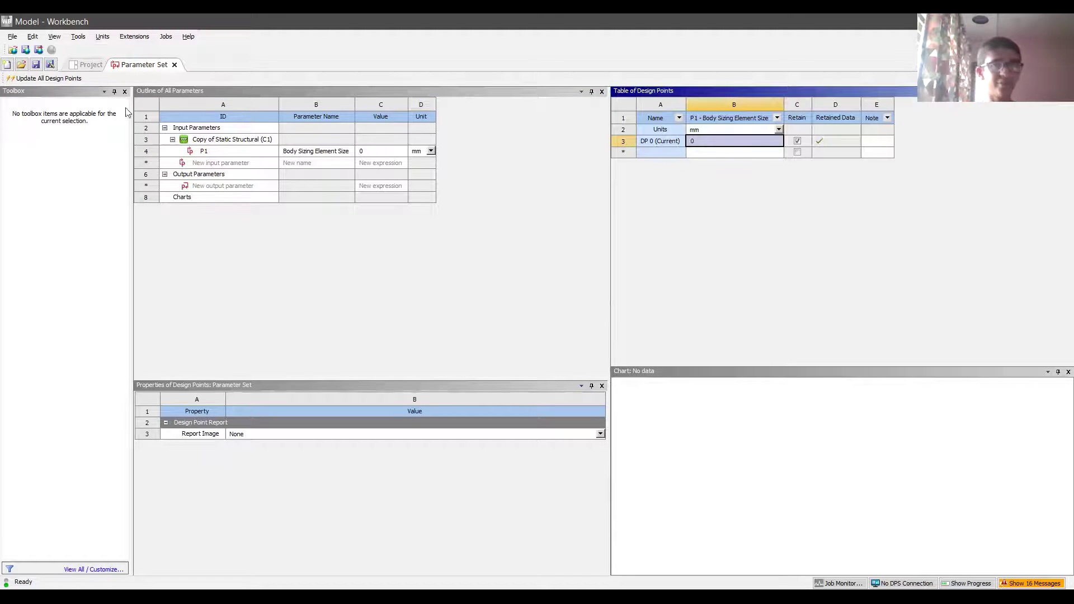
{"action": "left_click", "coordinate": [696, 153]}
{"action": "type", "text": "1"}
{"action": "key", "text": "Return"}
{"action": "type", "text": "2"}
{"action": "key", "text": "Return"}
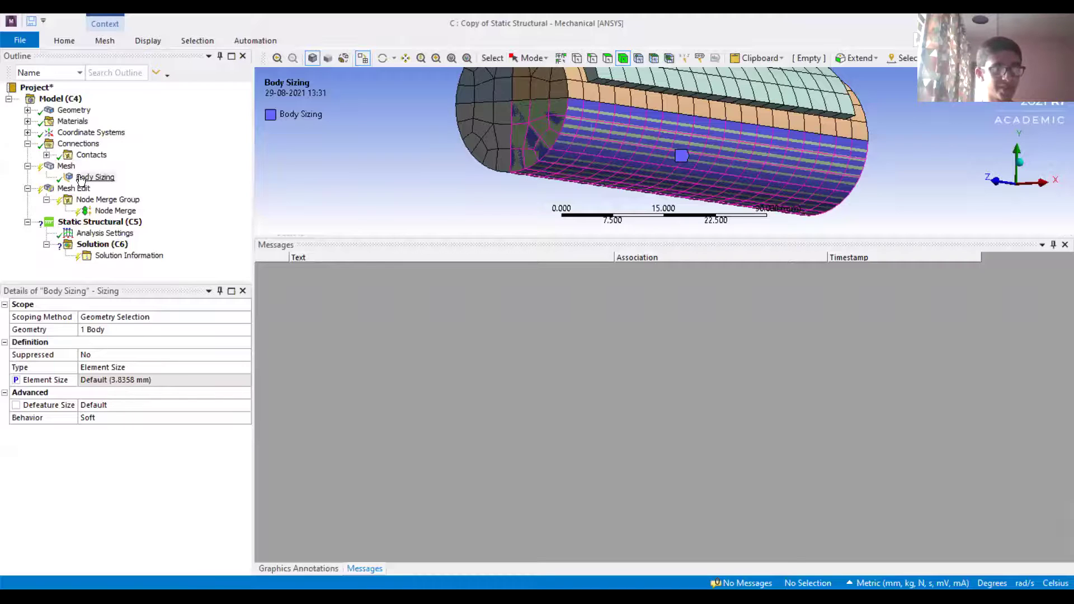
- In Mechanical, set the mesh metric to Element Quality and finally to Aspect Ratio to view the element distributions
{"action": "left_click", "coordinate": [53, 166]}
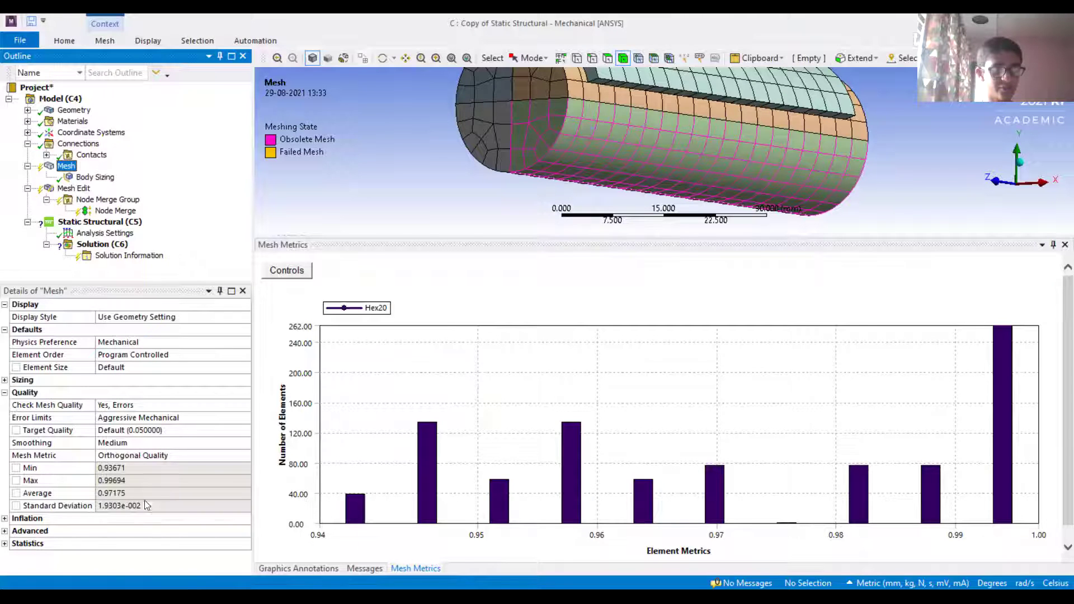
{"action": "left_click", "coordinate": [117, 455]}
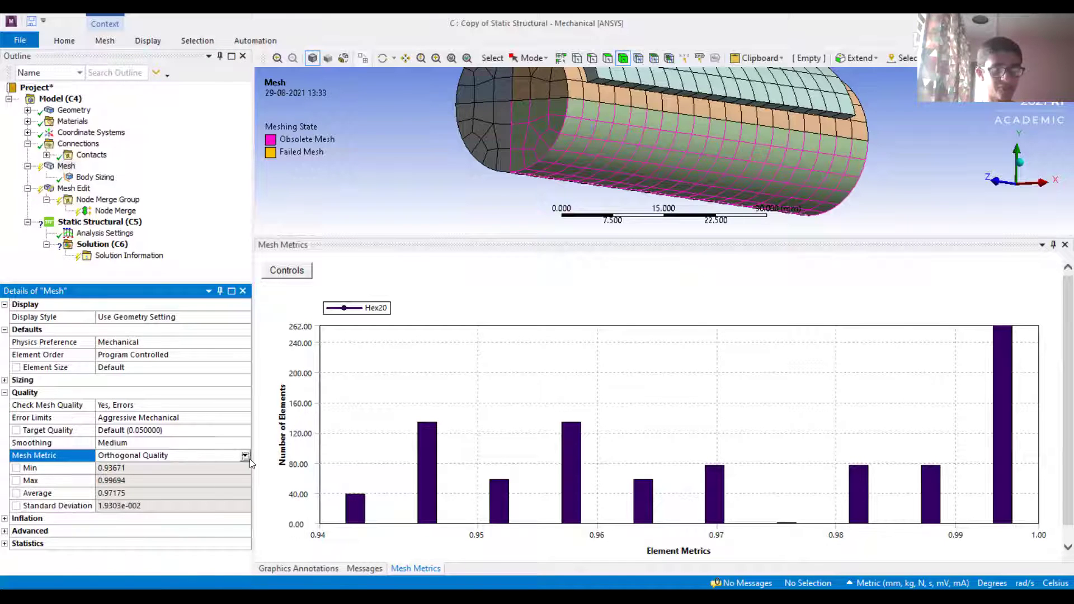
{"action": "left_click", "coordinate": [244, 455]}
{"action": "scroll", "coordinate": [217, 528], "scroll_direction": "up", "scroll_amount": 2}
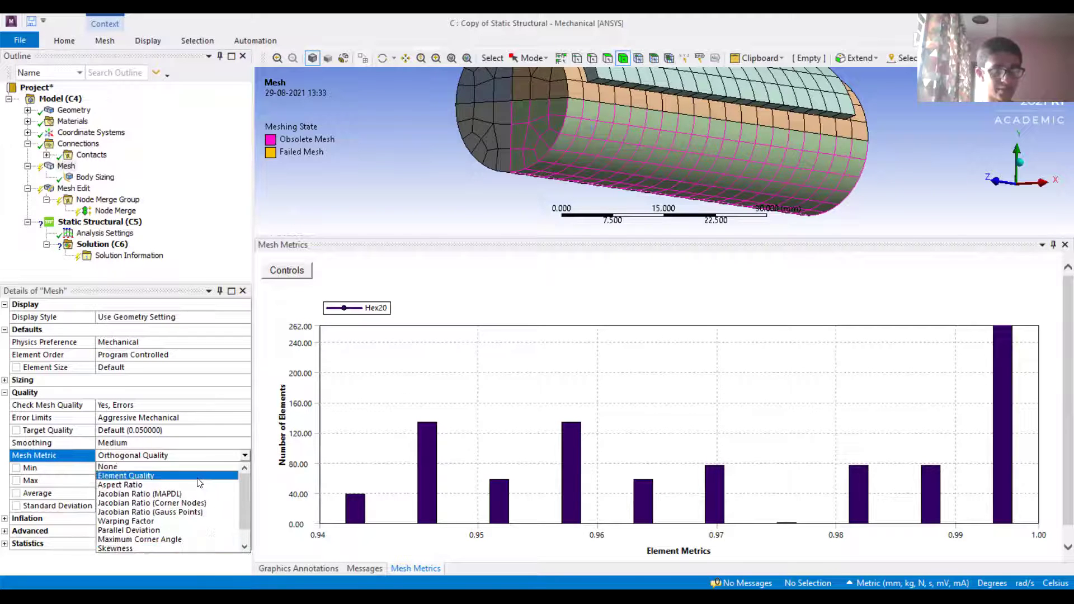
{"action": "left_click", "coordinate": [198, 475]}
{"action": "left_click", "coordinate": [245, 456]}
{"action": "left_click", "coordinate": [213, 484]}
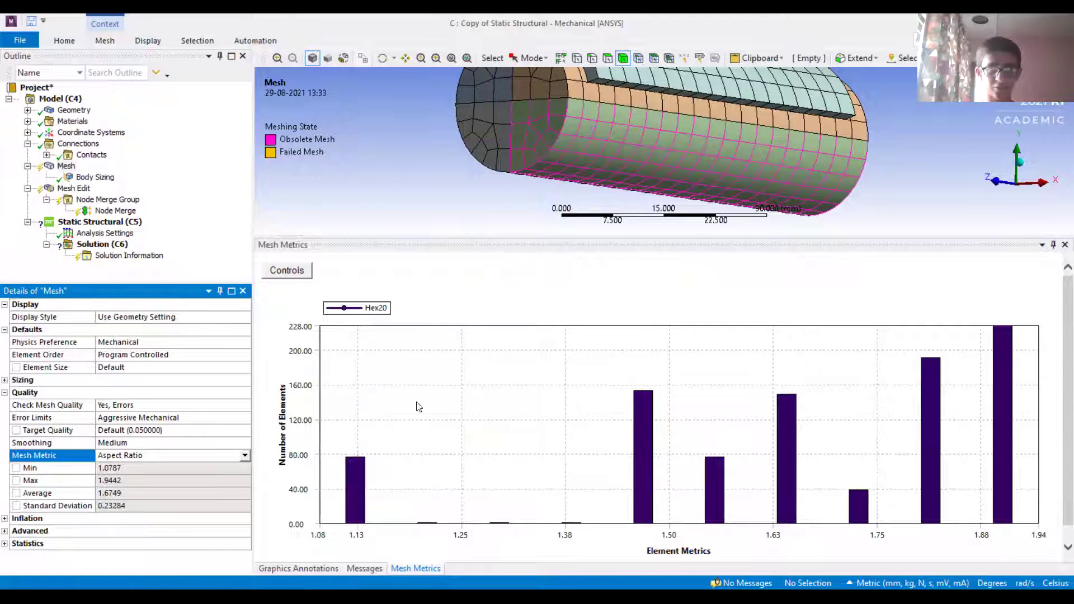
{"action": "left_click", "coordinate": [632, 276]}
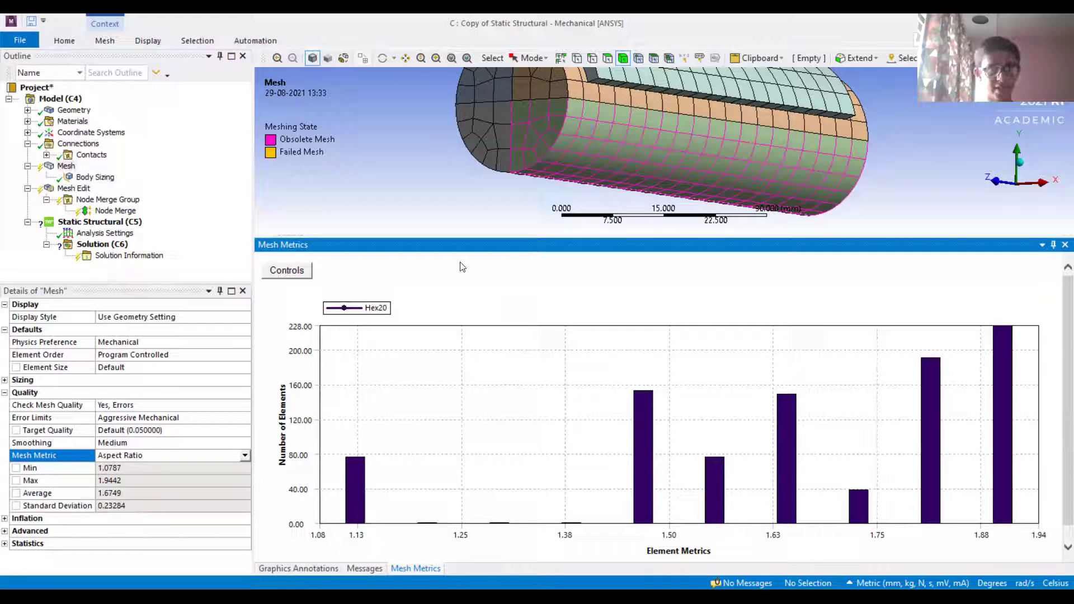
- Switch to the Mesh Convergence Independency Study spreadsheet in Firefox and review the vessel and nozzle mesh size, comment and mesh results columns
{"action": "key", "text": "alt+Tab"}
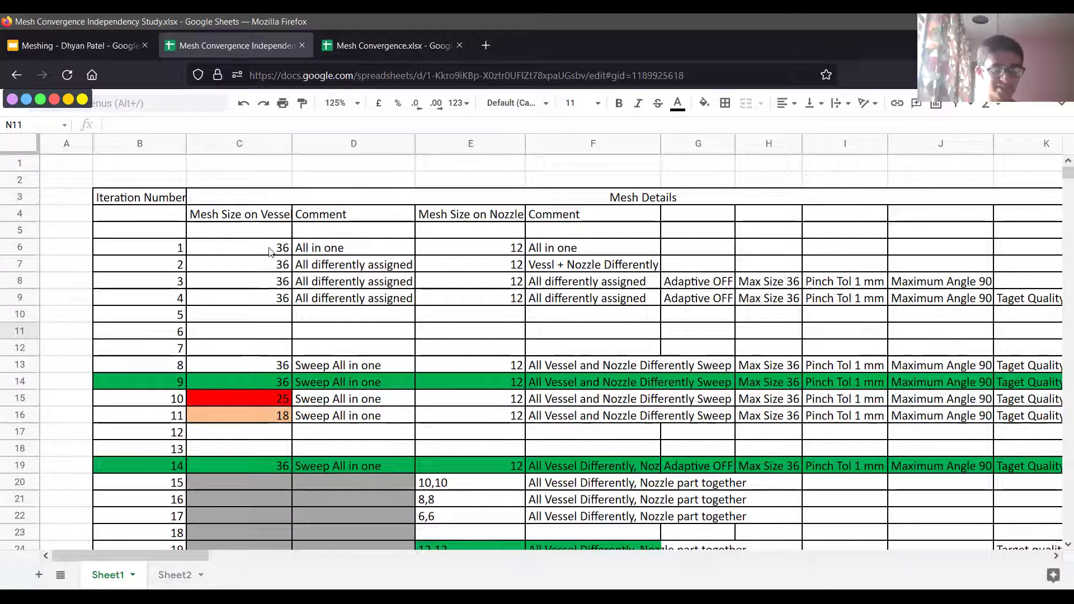
{"action": "left_click", "coordinate": [229, 218]}
{"action": "key", "text": "Right"}
{"action": "key", "text": "Right"}
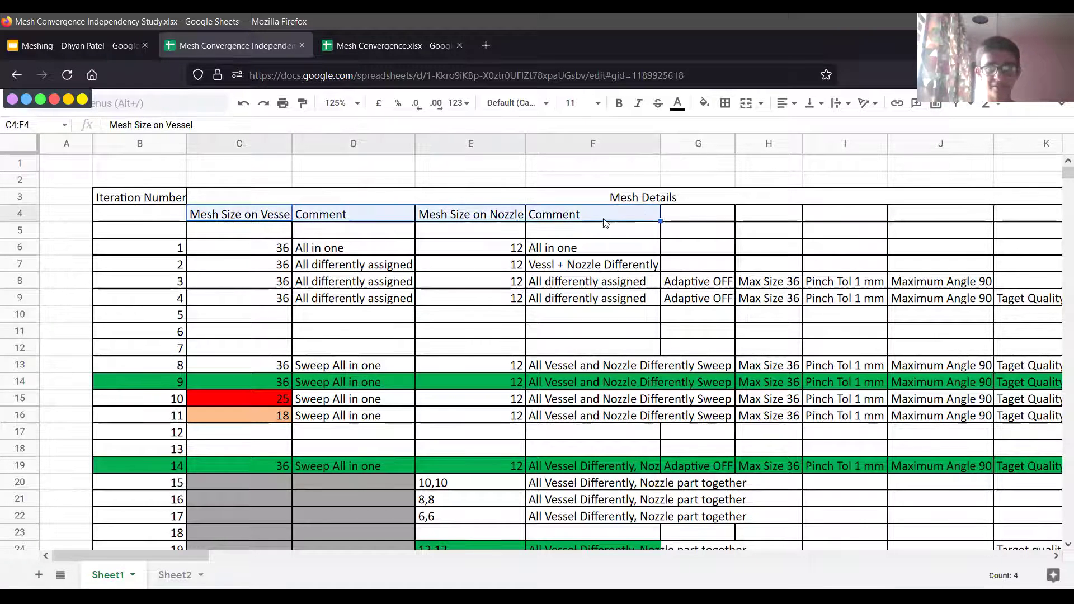
{"action": "key", "text": "Down"}
{"action": "left_click", "coordinate": [261, 221]}
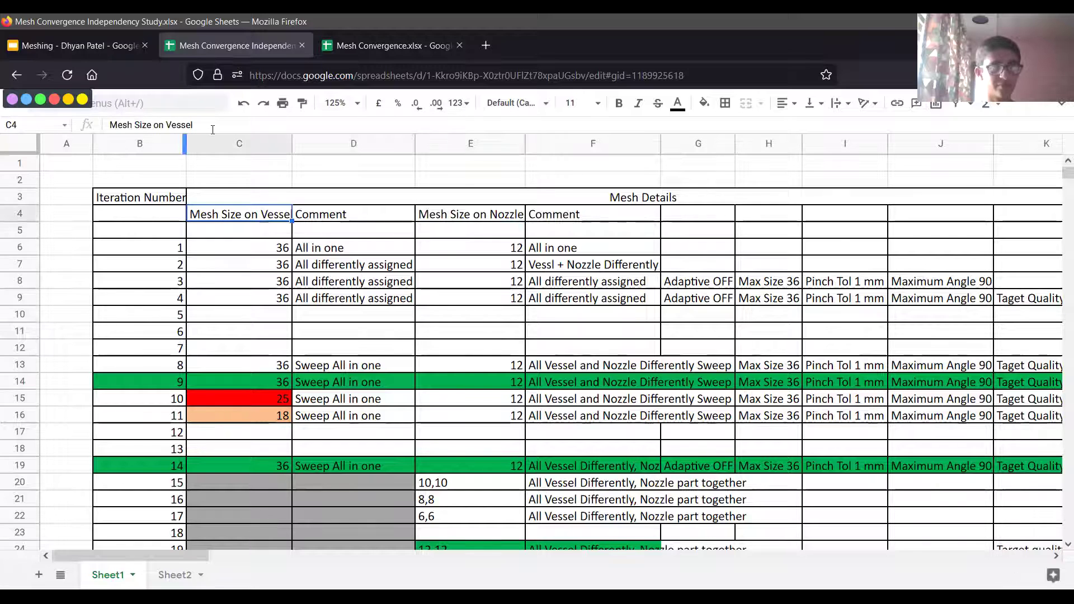
{"action": "left_click", "coordinate": [342, 218]}
{"action": "left_click", "coordinate": [466, 218]}
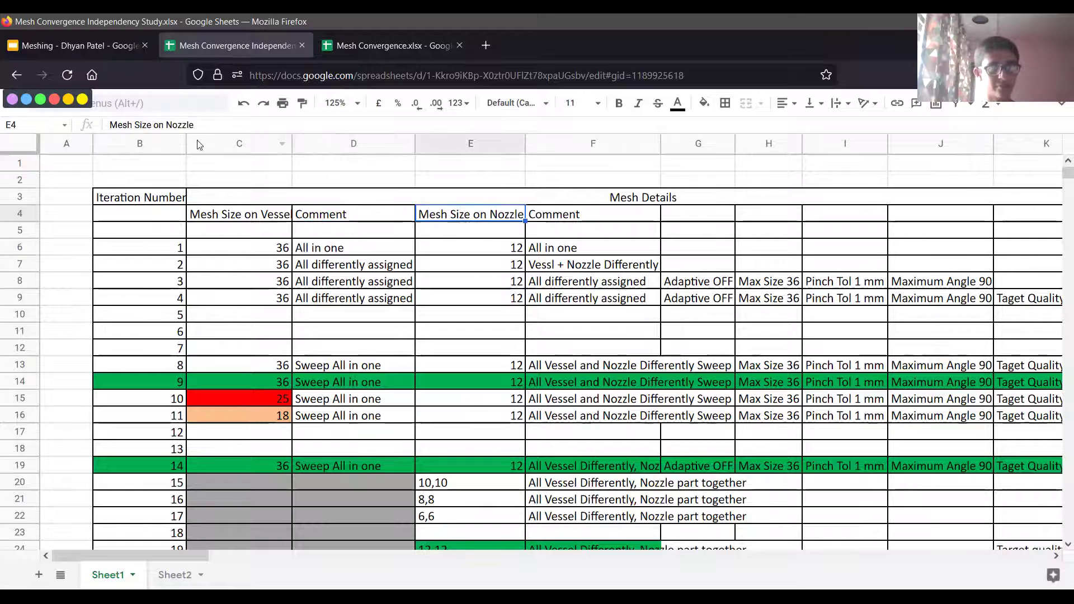
{"action": "left_click", "coordinate": [244, 556]}
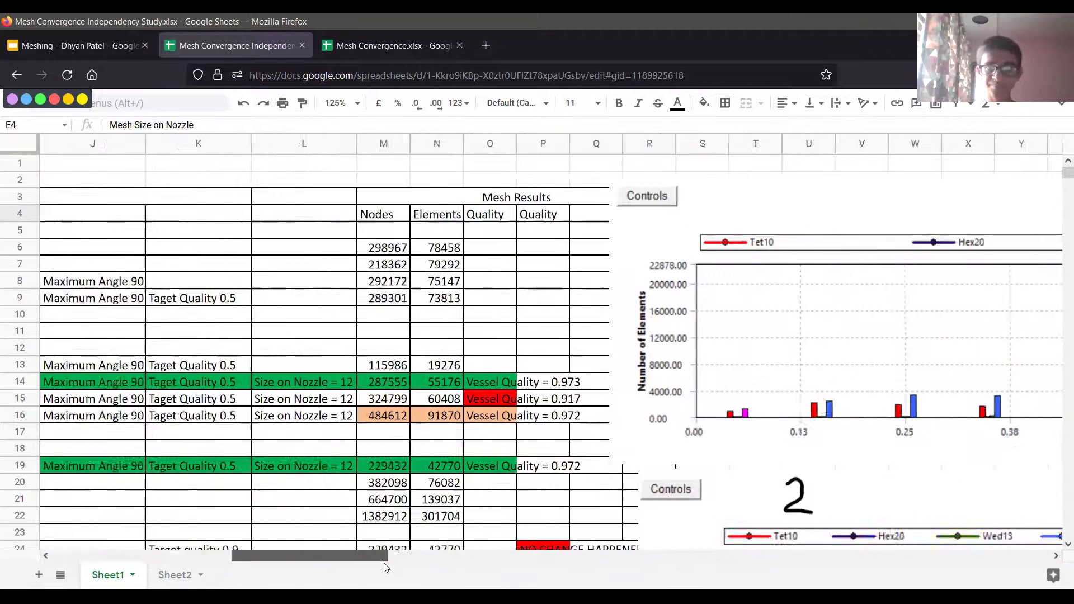
{"action": "left_click_drag", "start_coordinate": [379, 566], "coordinate": [364, 563]}
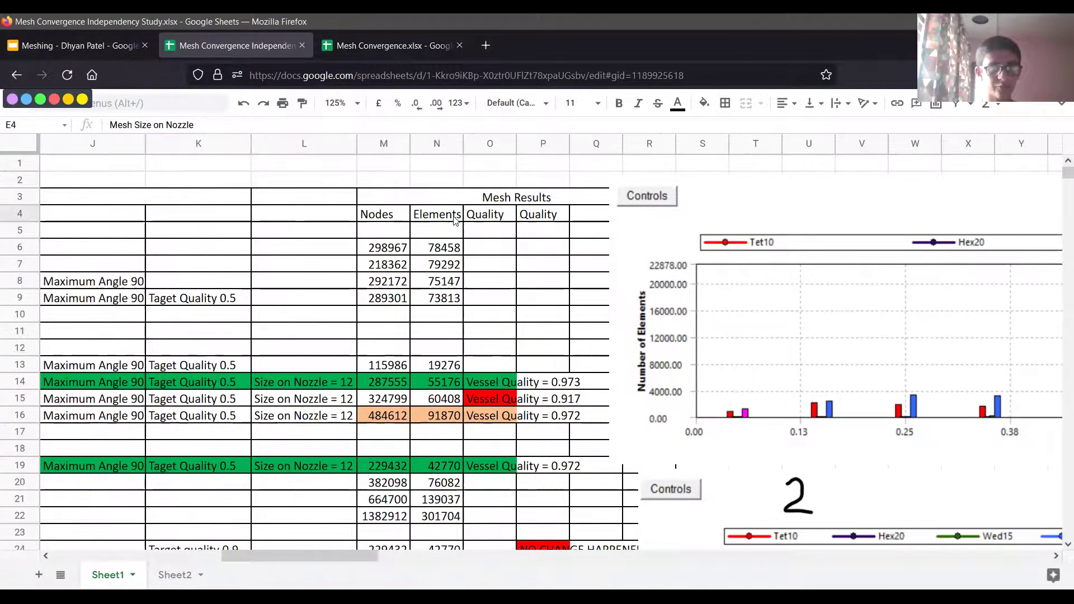
{"action": "left_click_drag", "start_coordinate": [352, 560], "coordinate": [246, 562]}
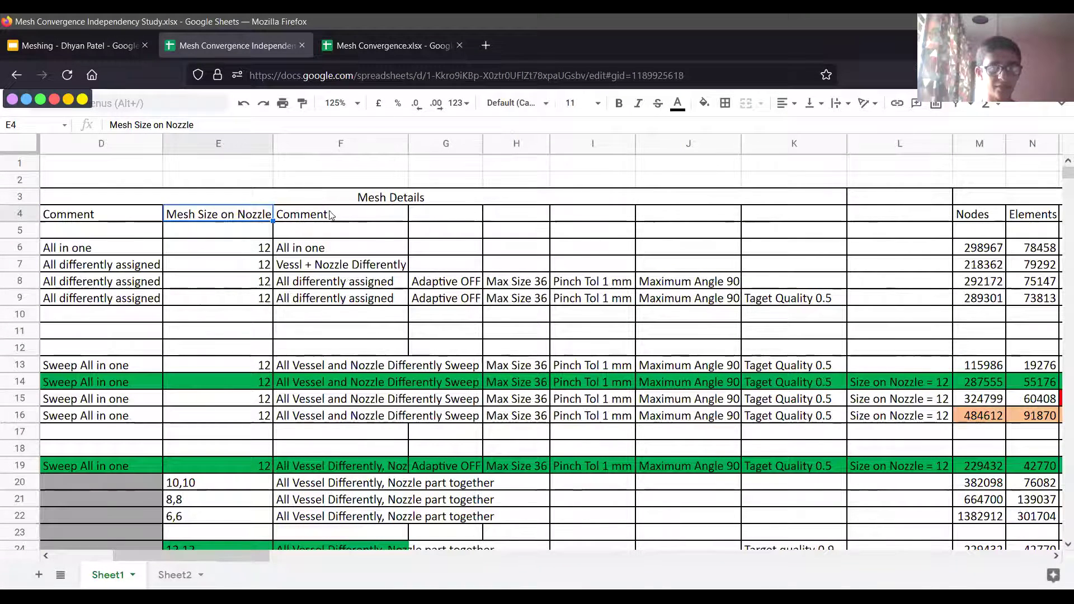
- Examine the mesh details recorded for the iterations, especially iteration 9's maximum size, pinch tolerance, maximum angle and target quality
{"action": "left_click_drag", "start_coordinate": [341, 216], "coordinate": [863, 529]}
{"action": "left_click", "coordinate": [593, 466]}
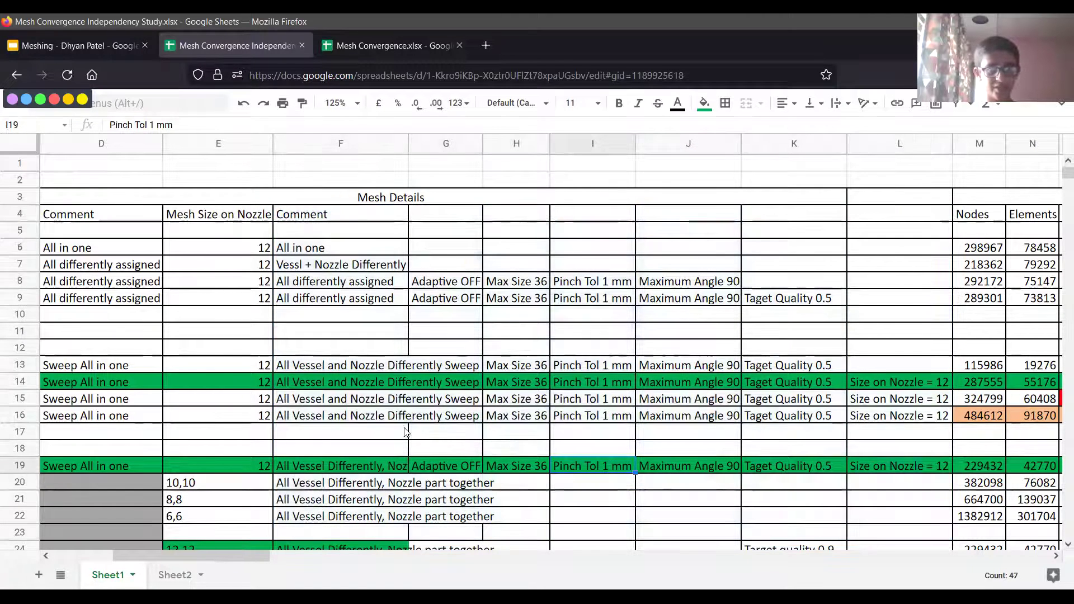
{"action": "left_click", "coordinate": [404, 388]}
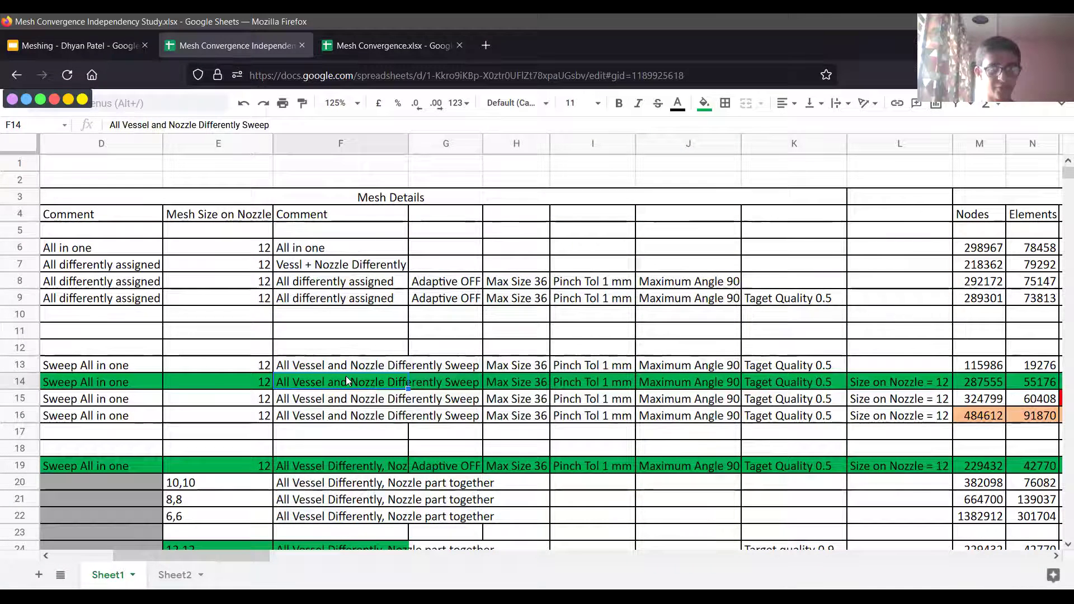
{"action": "left_click", "coordinate": [515, 385]}
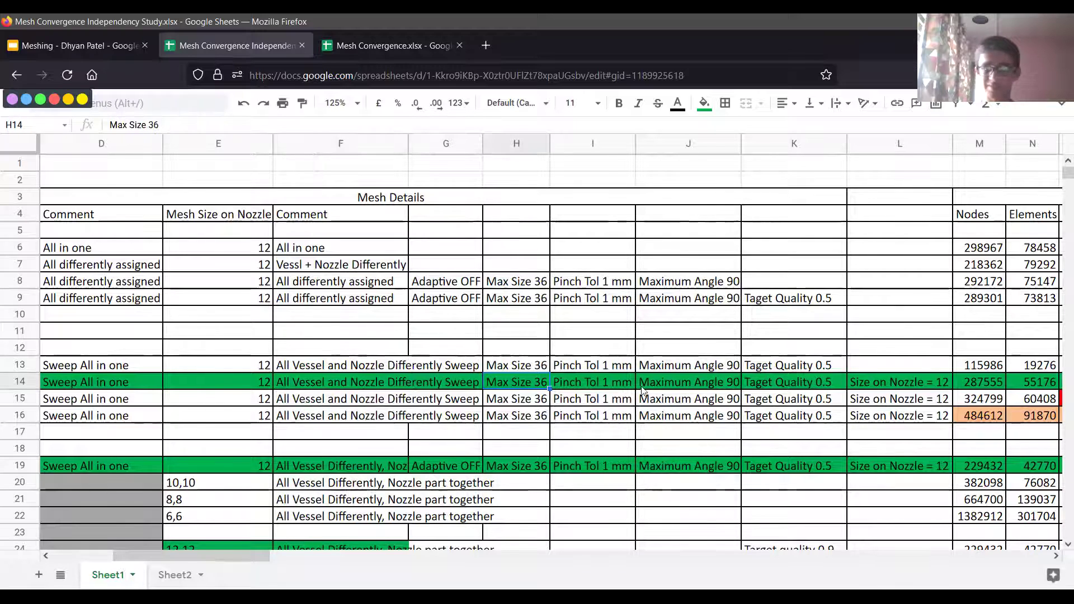
{"action": "left_click", "coordinate": [606, 386]}
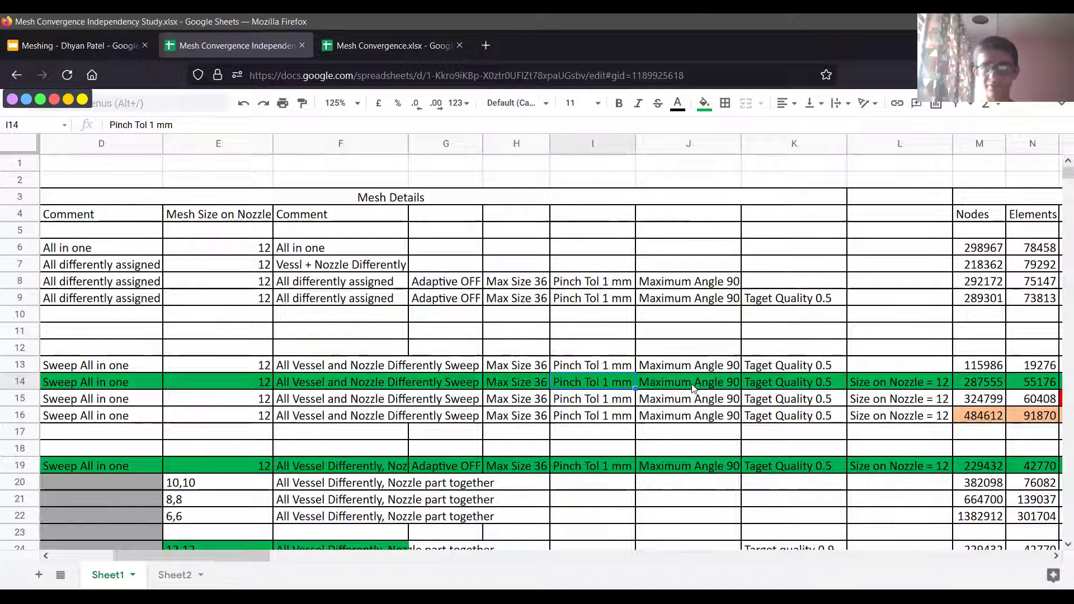
{"action": "left_click", "coordinate": [693, 387]}
{"action": "left_click", "coordinate": [827, 390]}
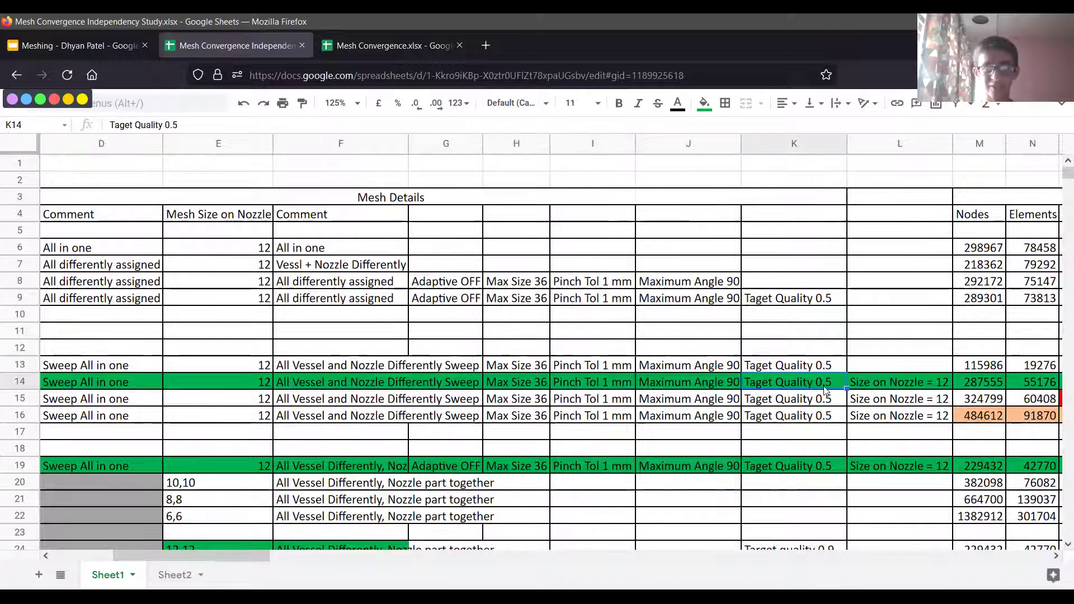
{"action": "scroll", "coordinate": [578, 360], "scroll_direction": "down", "scroll_amount": 2}
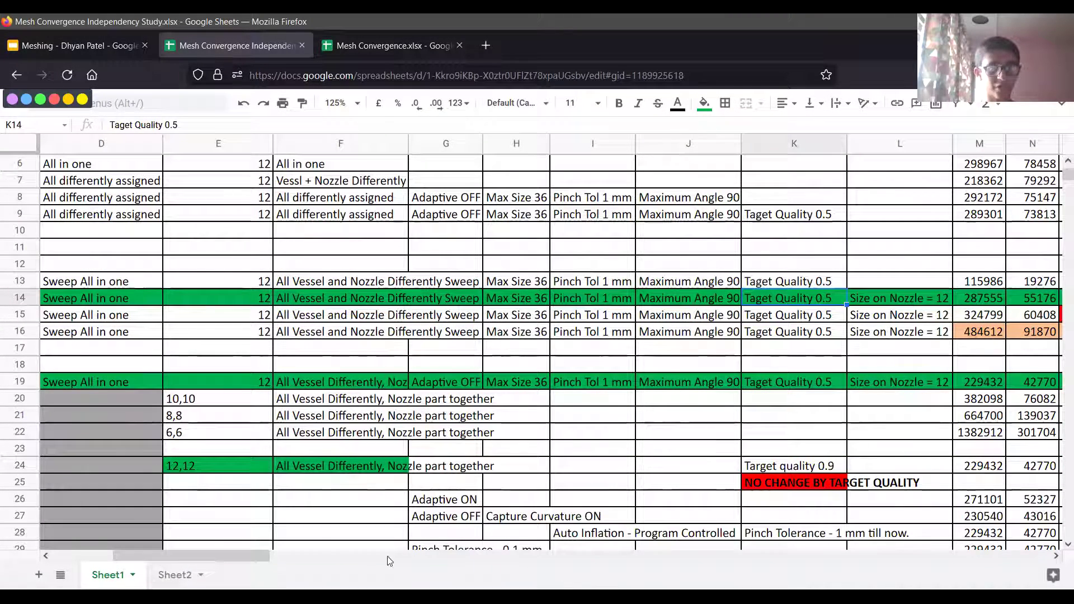
{"action": "left_click_drag", "start_coordinate": [210, 556], "coordinate": [151, 556]}
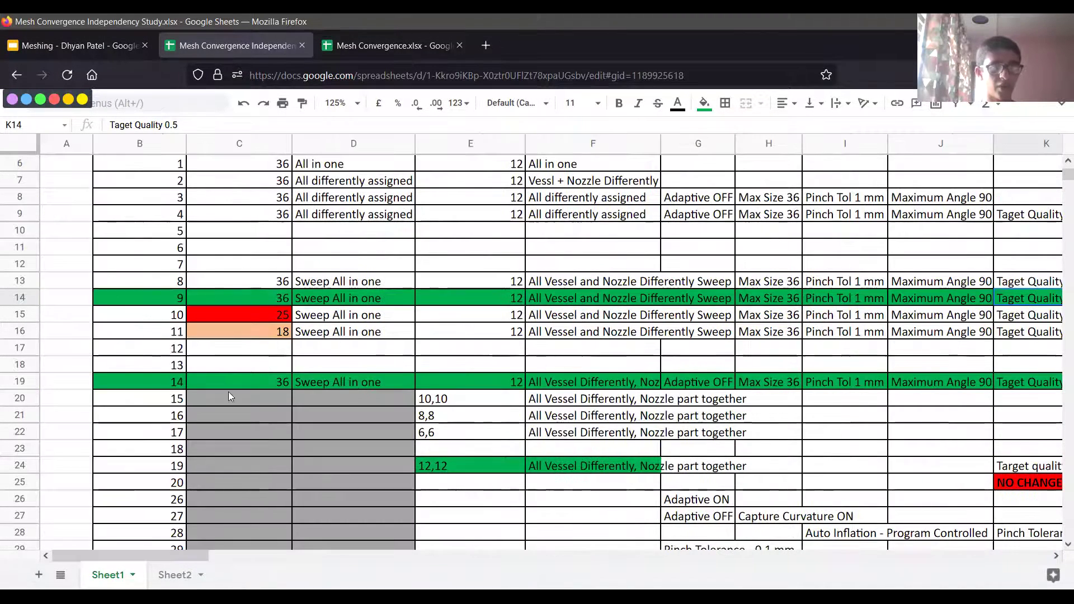
- Review the node and element values of the first four iterations under Mesh Results
{"action": "scroll", "coordinate": [229, 392], "scroll_direction": "up", "scroll_amount": 2}
{"action": "left_click_drag", "start_coordinate": [161, 557], "coordinate": [353, 576]}
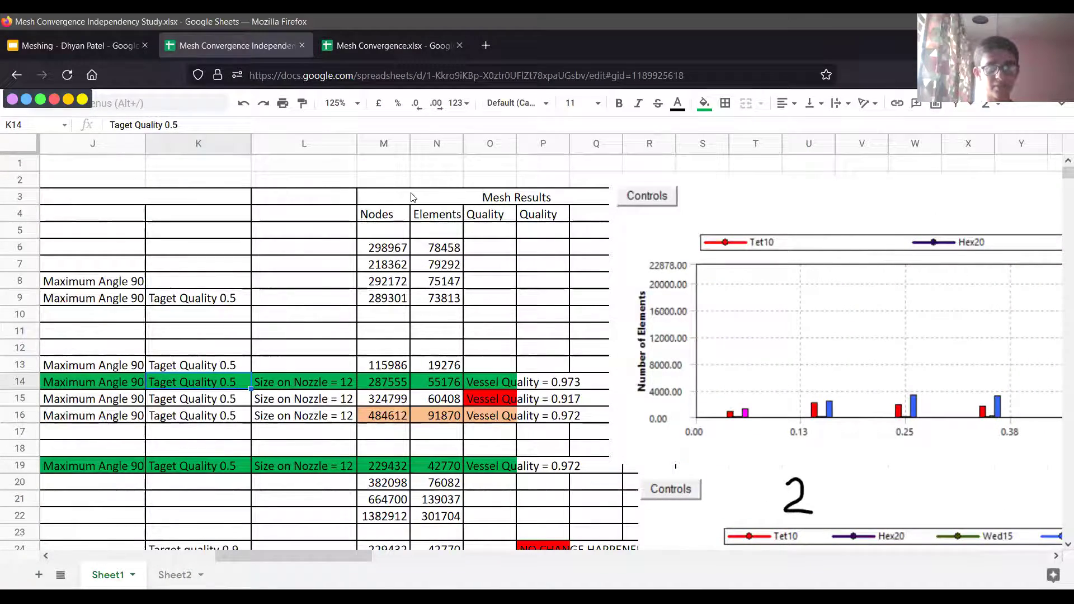
{"action": "left_click", "coordinate": [546, 203]}
{"action": "left_click_drag", "start_coordinate": [378, 216], "coordinate": [386, 299]}
{"action": "left_click_drag", "start_coordinate": [436, 215], "coordinate": [438, 302]}
{"action": "left_click", "coordinate": [438, 314]}
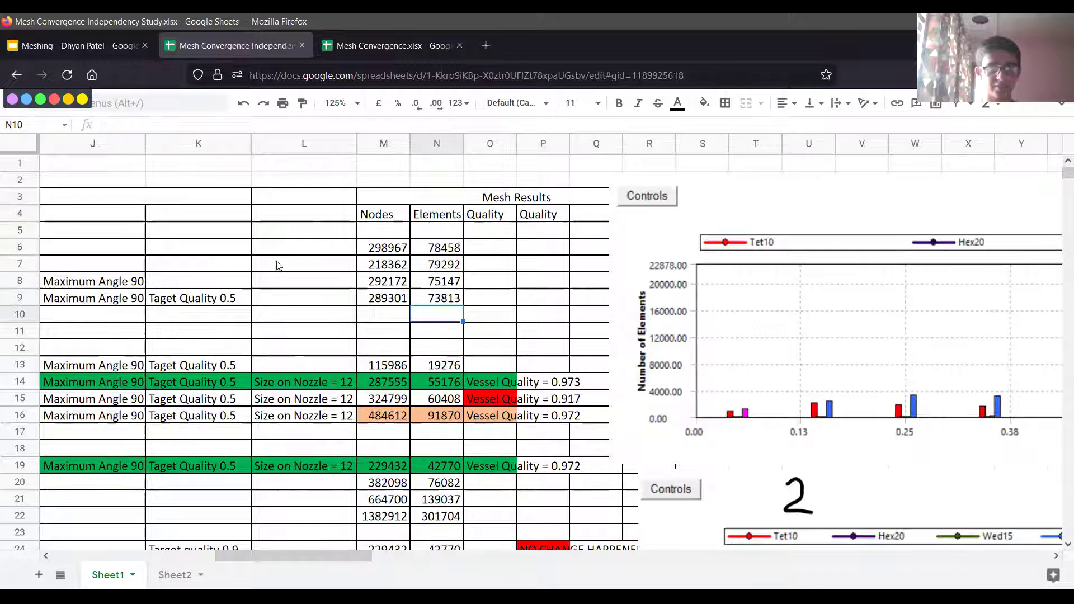
- Set the spreadsheet zoom to 75% to view the mesh results alongside the element metric charts
{"action": "left_click", "coordinate": [336, 103]}
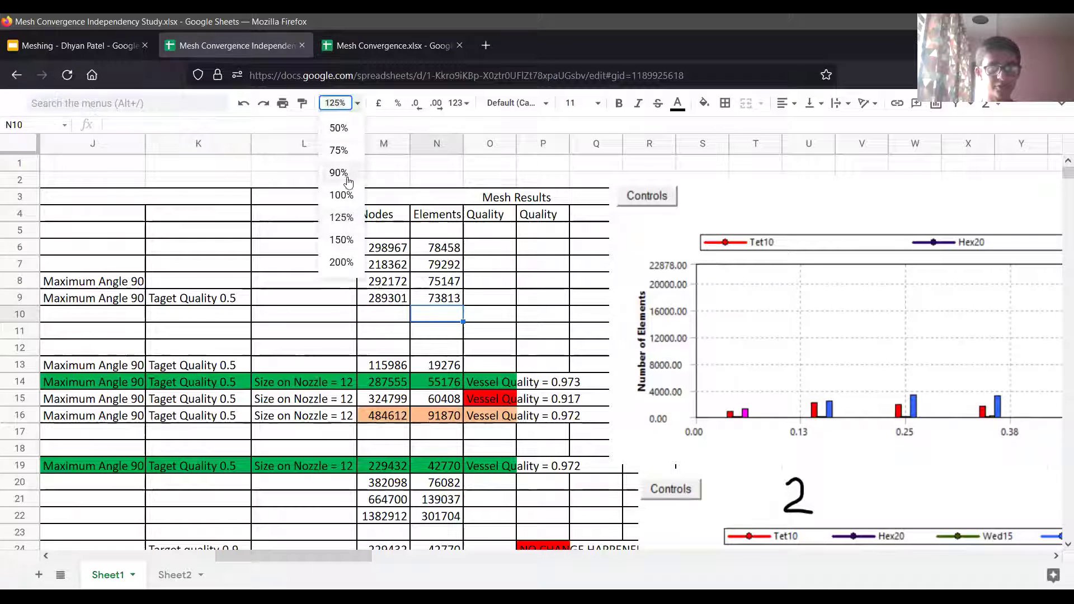
{"action": "left_click", "coordinate": [345, 149]}
{"action": "left_click", "coordinate": [356, 139]}
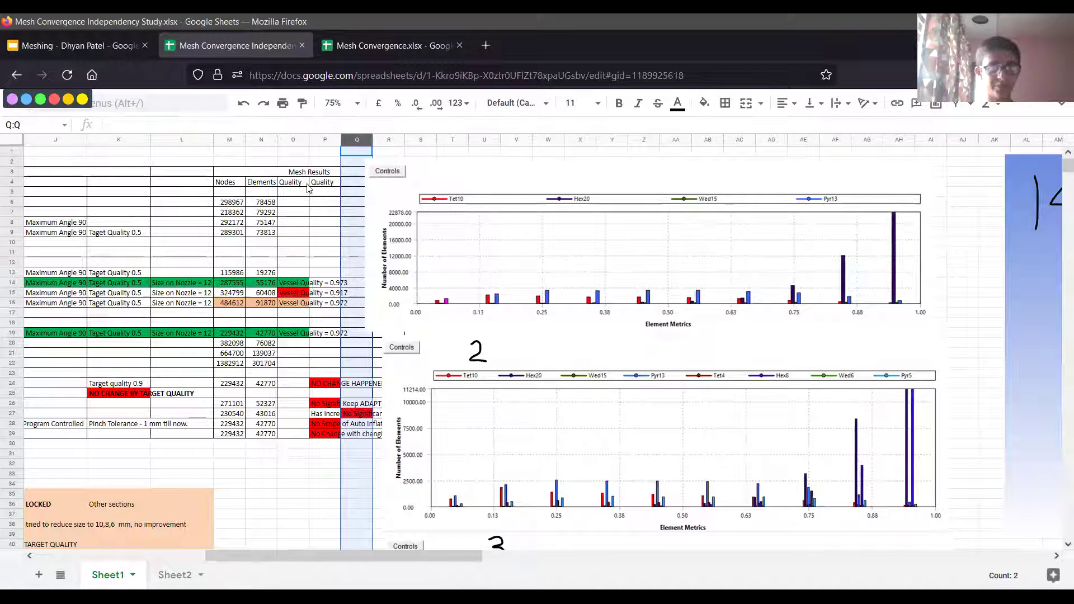
- Look over the mesh details of iterations 1 and 2, and select the first element metrics chart beside the mesh results
{"action": "left_click", "coordinate": [289, 173]}
{"action": "left_click_drag", "start_coordinate": [375, 555], "coordinate": [207, 531]}
{"action": "left_click_drag", "start_coordinate": [106, 202], "coordinate": [623, 201]}
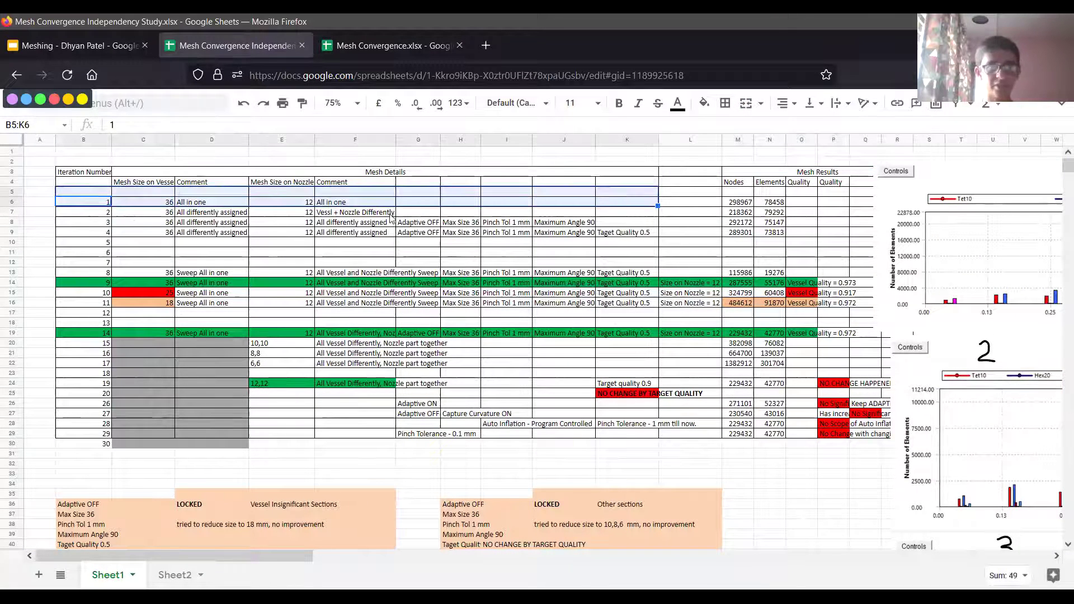
{"action": "left_click", "coordinate": [83, 213]}
{"action": "left_click_drag", "start_coordinate": [245, 557], "coordinate": [495, 554]}
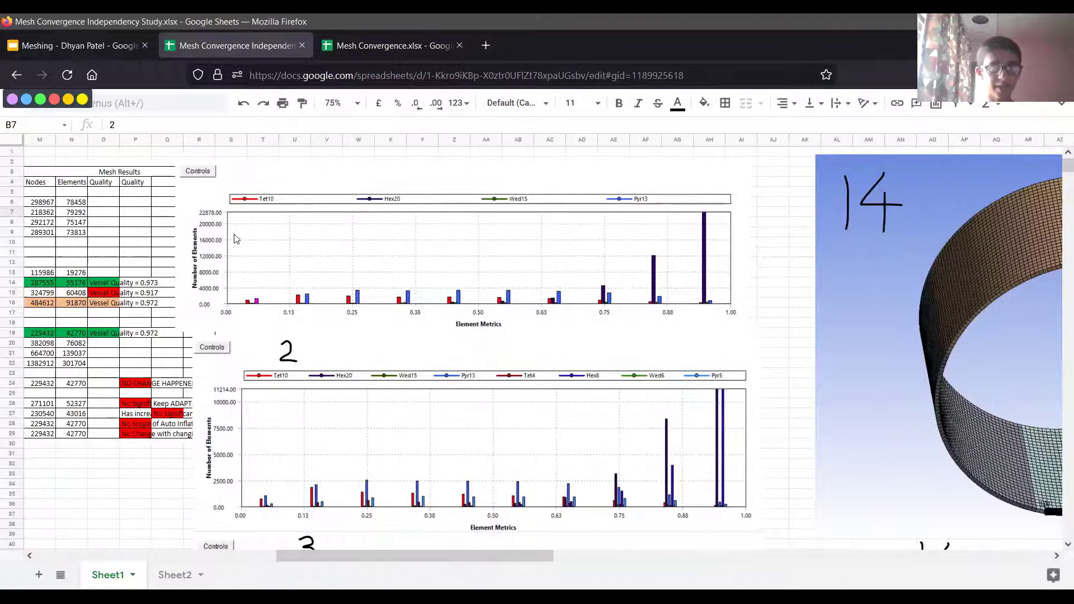
{"action": "left_click", "coordinate": [402, 259]}
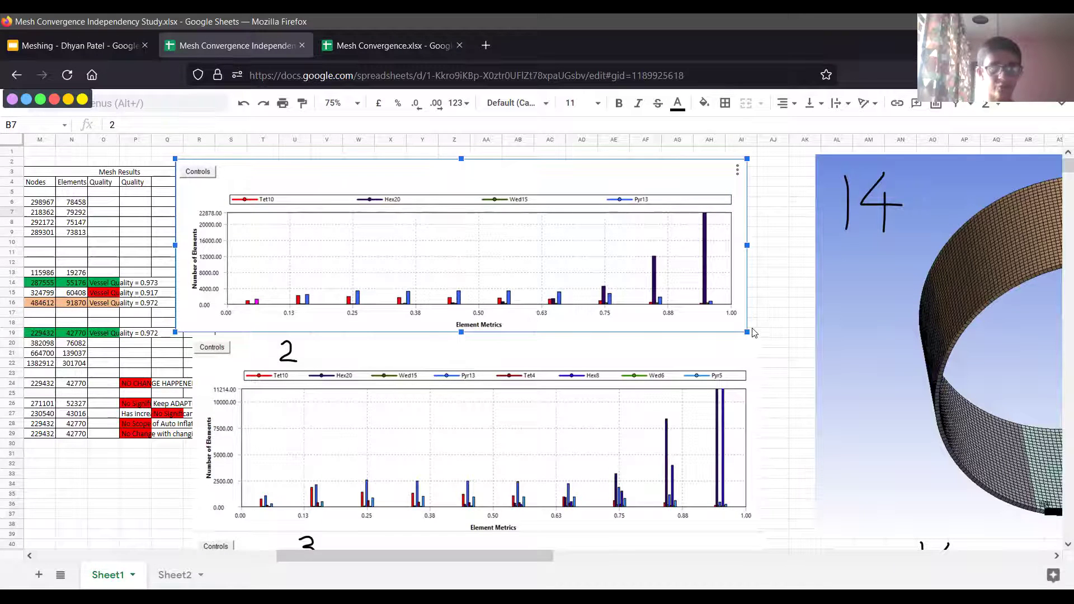
- Go through the element metrics charts of iterations 2, 3 and 4 and return to the iteration table
{"action": "scroll", "coordinate": [753, 332], "scroll_direction": "down", "scroll_amount": 3}
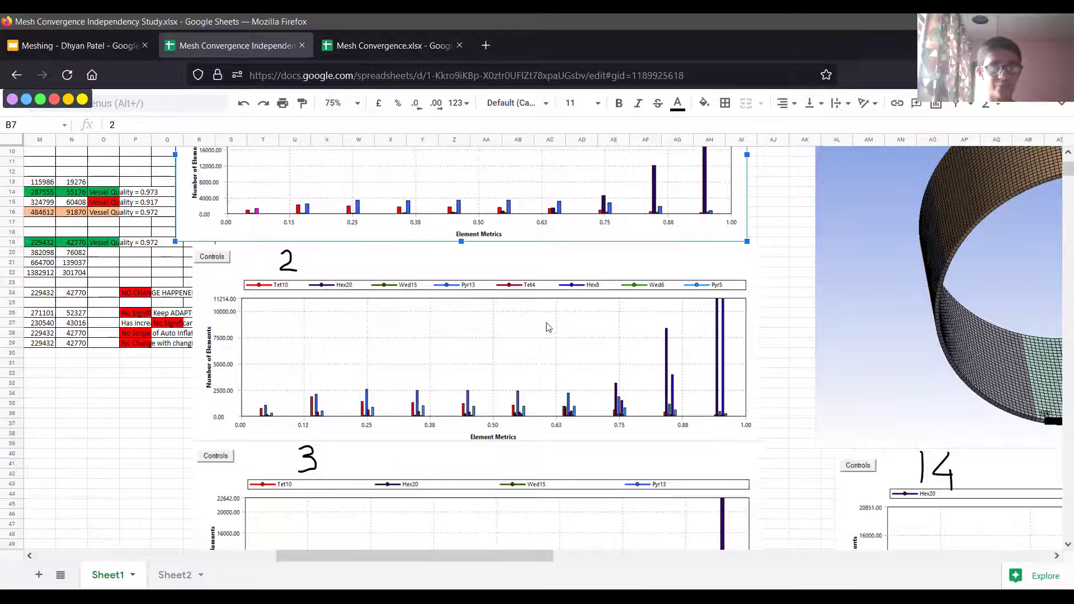
{"action": "left_click", "coordinate": [347, 305]}
{"action": "scroll", "coordinate": [360, 311], "scroll_direction": "down", "scroll_amount": 3}
{"action": "left_click", "coordinate": [352, 333]}
{"action": "scroll", "coordinate": [353, 335], "scroll_direction": "down", "scroll_amount": 3}
{"action": "left_click", "coordinate": [352, 334]}
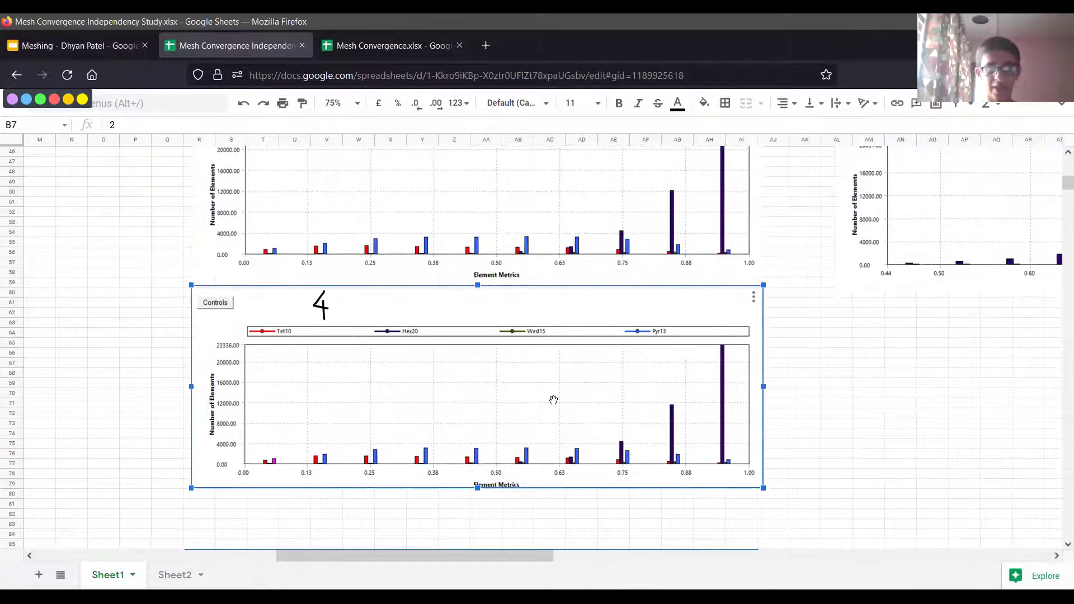
{"action": "scroll", "coordinate": [553, 400], "scroll_direction": "up", "scroll_amount": 5}
{"action": "scroll", "coordinate": [554, 404], "scroll_direction": "up", "scroll_amount": 4}
{"action": "left_click_drag", "start_coordinate": [440, 555], "coordinate": [193, 554]}
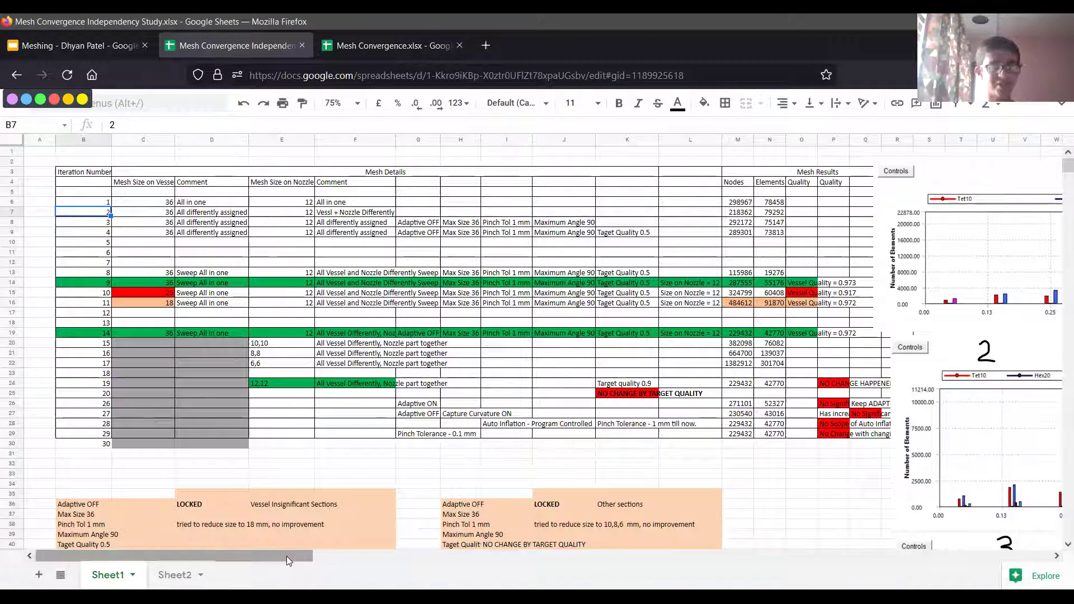
- Review the stacked element metrics charts again, continuing on to iterations 8, 9 and 10
{"action": "left_click_drag", "start_coordinate": [287, 556], "coordinate": [503, 587]}
{"action": "scroll", "coordinate": [556, 399], "scroll_direction": "down", "scroll_amount": 8}
{"action": "left_click", "coordinate": [554, 396]}
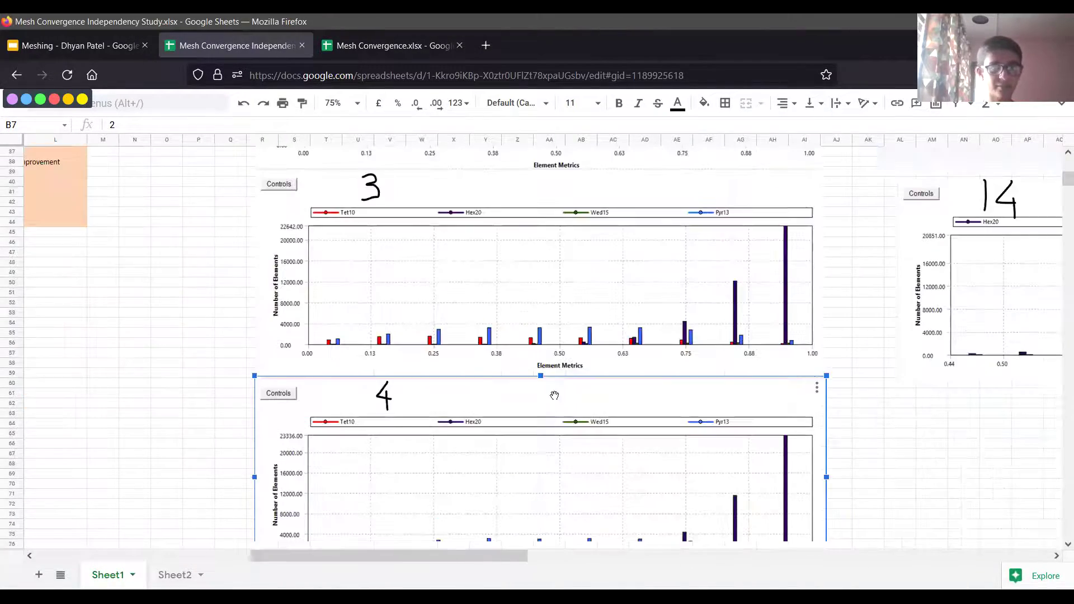
{"action": "scroll", "coordinate": [554, 396], "scroll_direction": "down", "scroll_amount": 3}
{"action": "scroll", "coordinate": [468, 436], "scroll_direction": "down", "scroll_amount": 5}
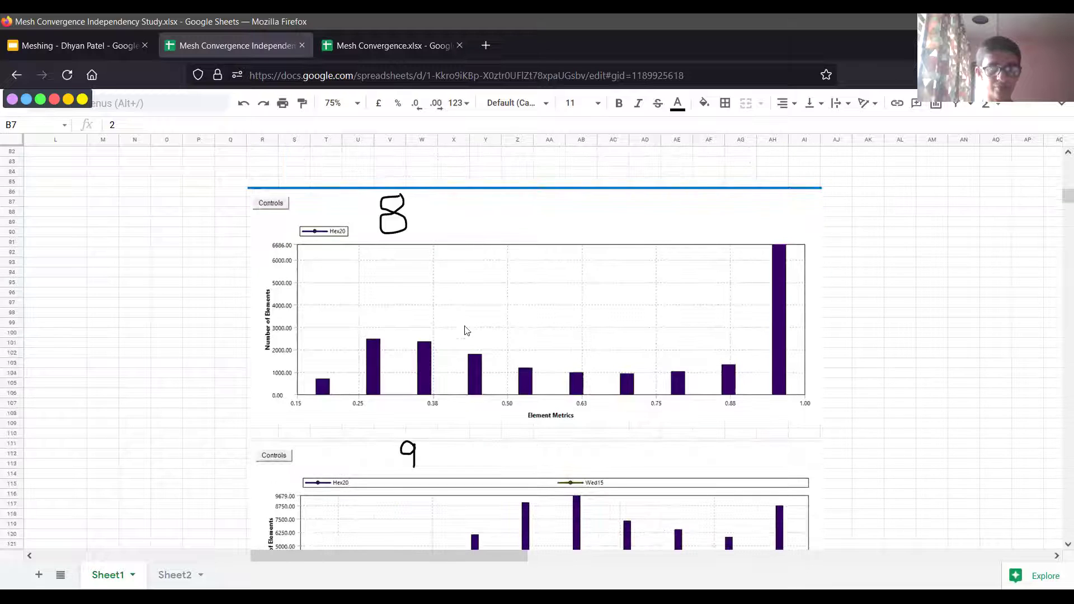
{"action": "scroll", "coordinate": [468, 325], "scroll_direction": "down", "scroll_amount": 11}
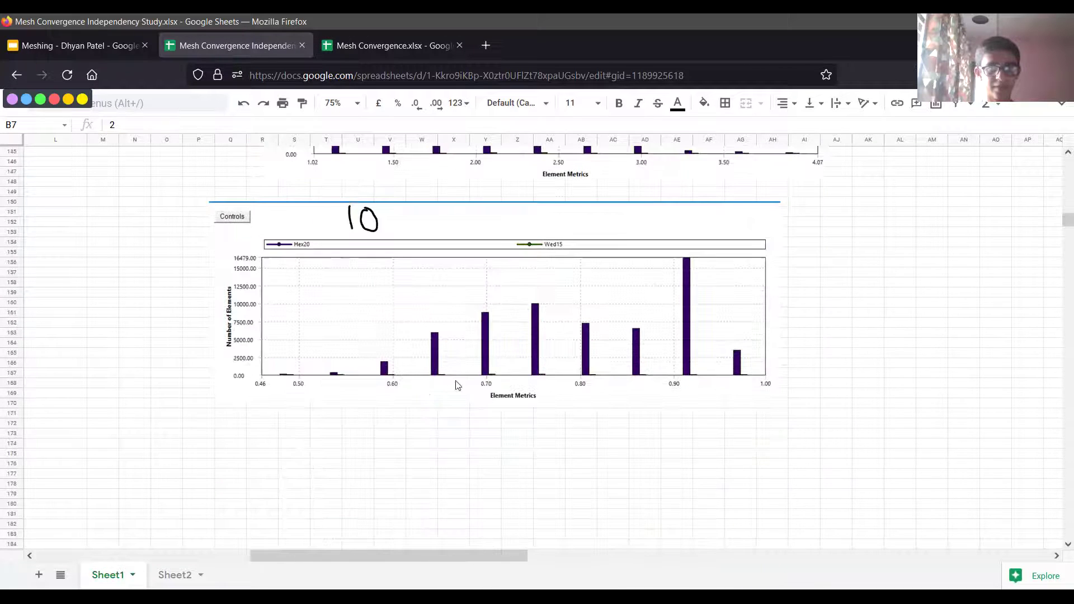
- Examine the iteration 14 mesh image and the charts of iterations 14 to 17, 26 and 27, and return to the mesh results
{"action": "left_click_drag", "start_coordinate": [439, 560], "coordinate": [748, 555]}
{"action": "scroll", "coordinate": [580, 400], "scroll_direction": "up", "scroll_amount": 20}
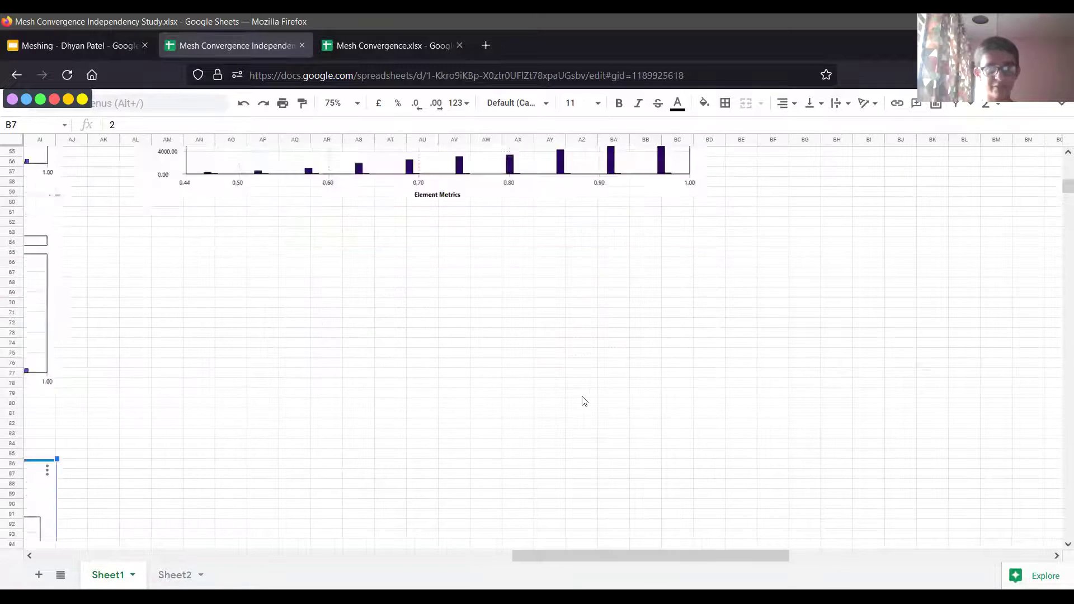
{"action": "scroll", "coordinate": [581, 401], "scroll_direction": "down", "scroll_amount": 3}
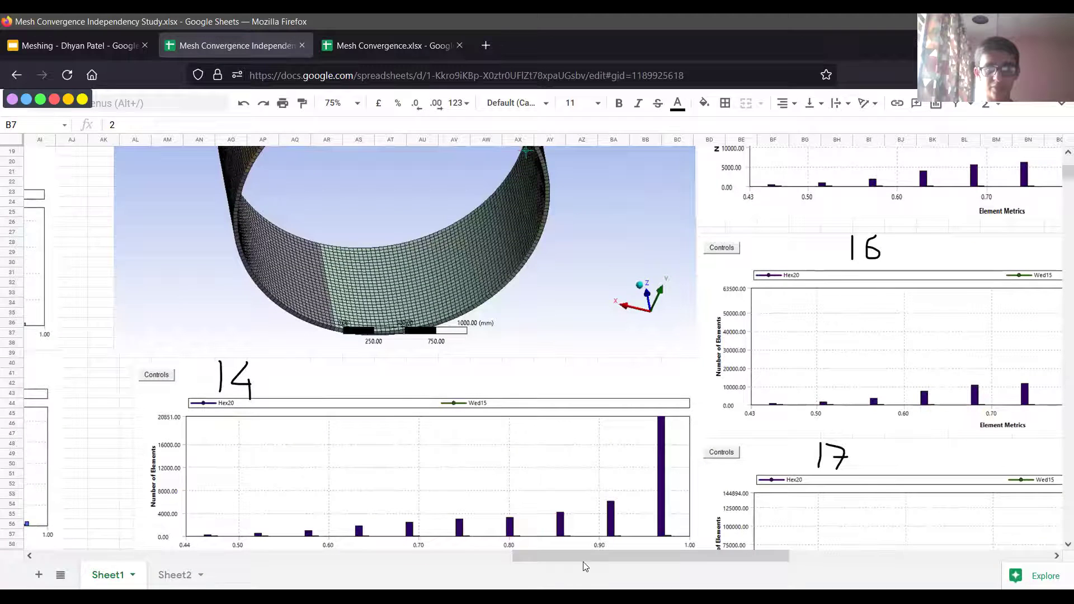
{"action": "left_click_drag", "start_coordinate": [608, 557], "coordinate": [681, 568]}
{"action": "scroll", "coordinate": [688, 530], "scroll_direction": "right", "scroll_amount": 3}
{"action": "scroll", "coordinate": [587, 434], "scroll_direction": "up", "scroll_amount": 3}
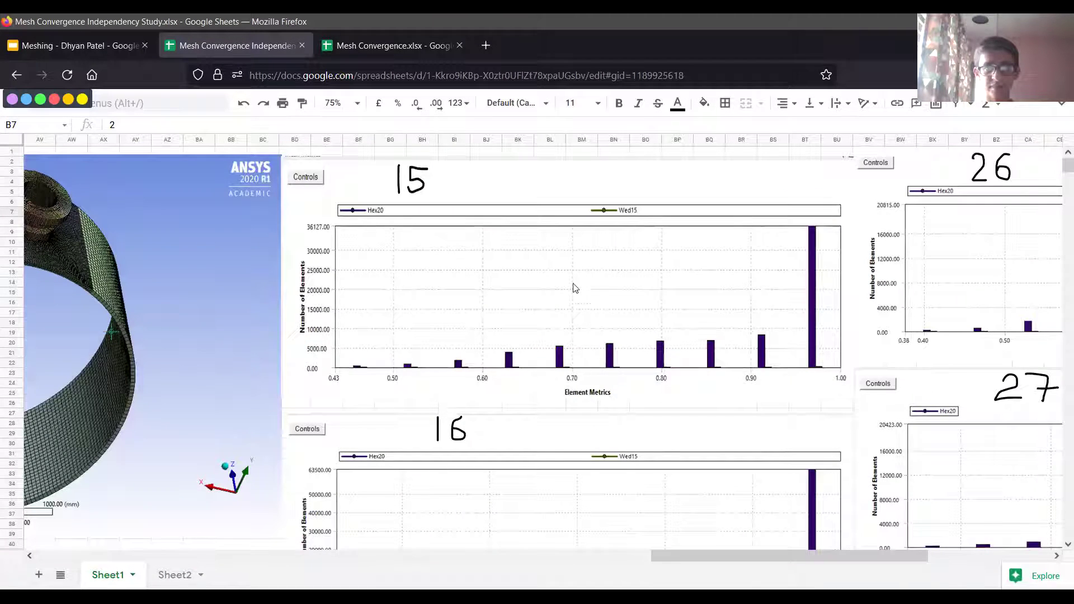
{"action": "scroll", "coordinate": [577, 302], "scroll_direction": "down", "scroll_amount": 8}
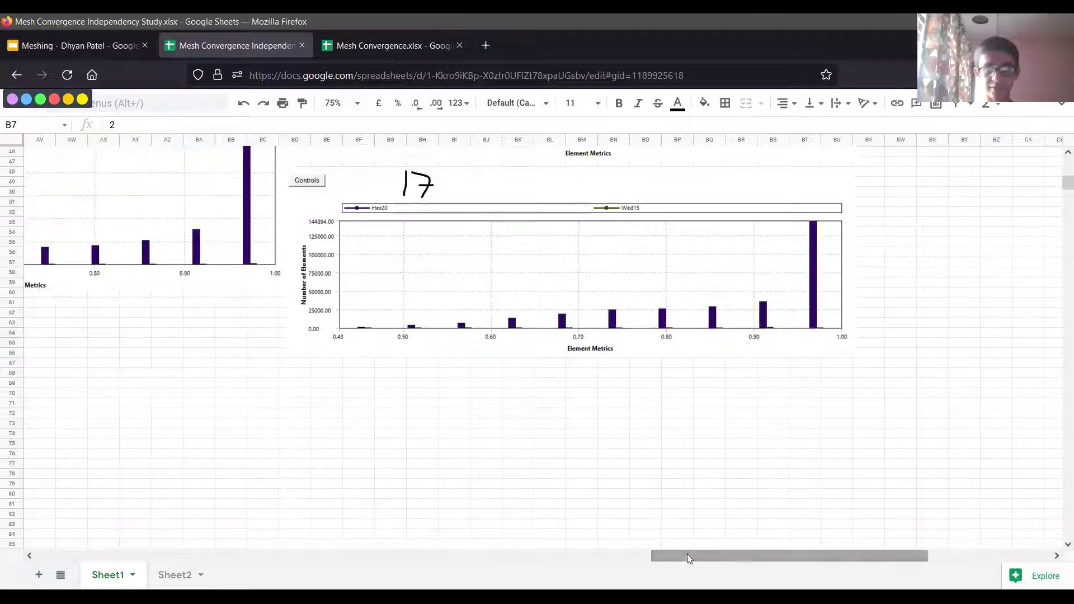
{"action": "scroll", "coordinate": [688, 557], "scroll_direction": "right", "scroll_amount": 6}
{"action": "scroll", "coordinate": [748, 430], "scroll_direction": "up", "scroll_amount": 8}
{"action": "left_click_drag", "start_coordinate": [791, 559], "coordinate": [263, 556]}
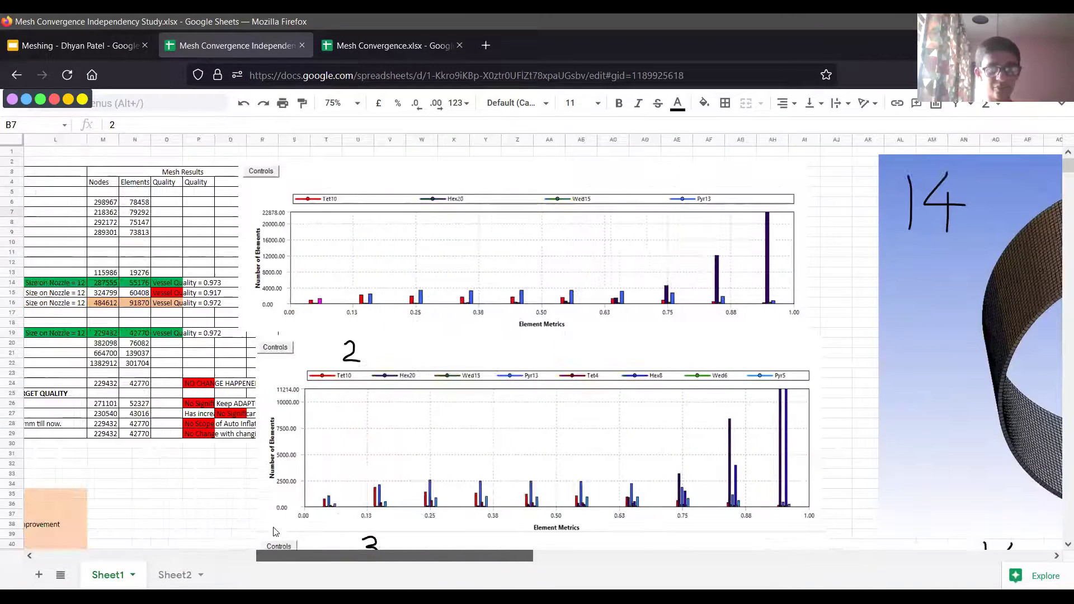
- Set the spreadsheet zoom to 50% to view the full iteration table with its charts, and select iteration 2's node count
{"action": "left_click", "coordinate": [342, 103]}
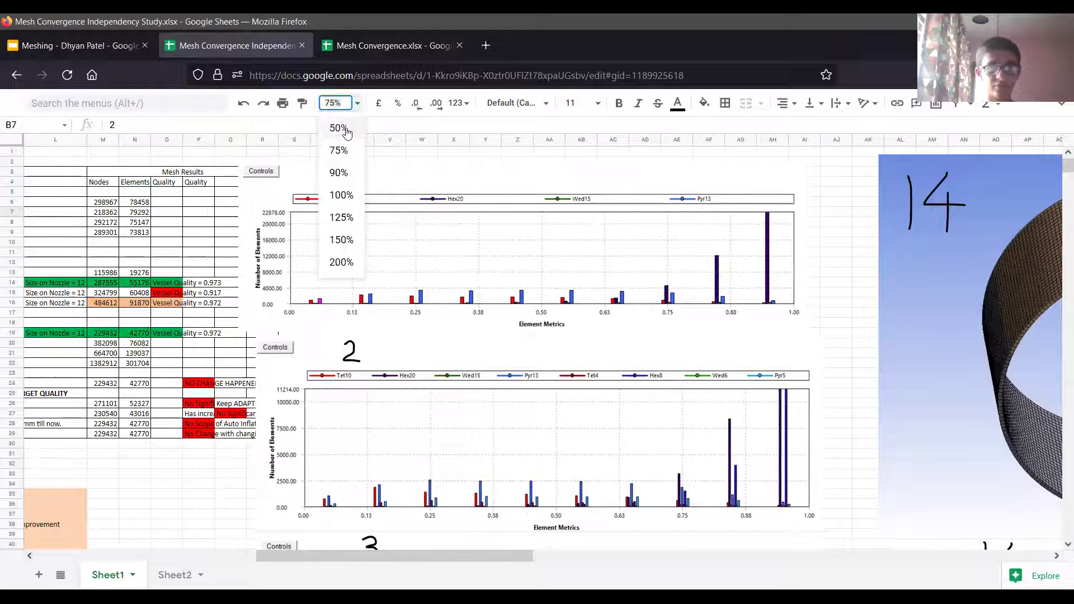
{"action": "left_click", "coordinate": [344, 132]}
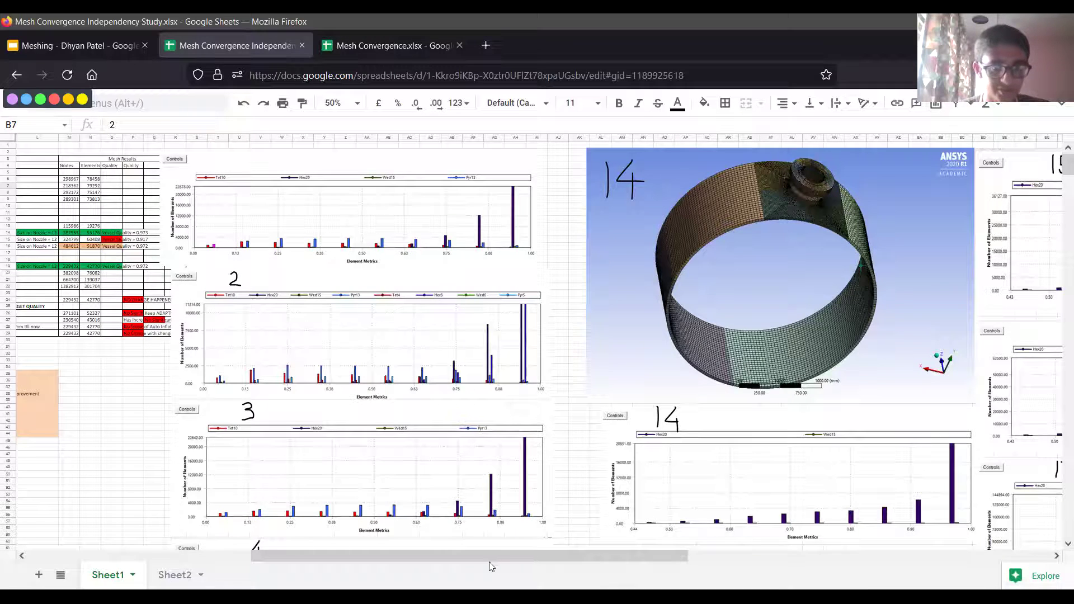
{"action": "left_click_drag", "start_coordinate": [480, 556], "coordinate": [256, 555]}
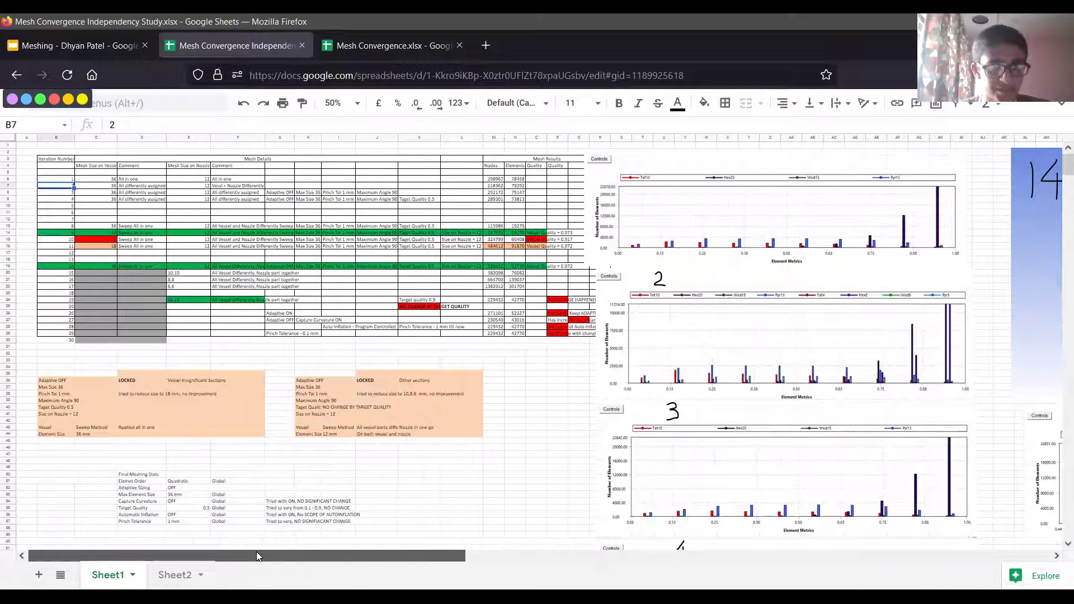
{"action": "left_click", "coordinate": [495, 187]}
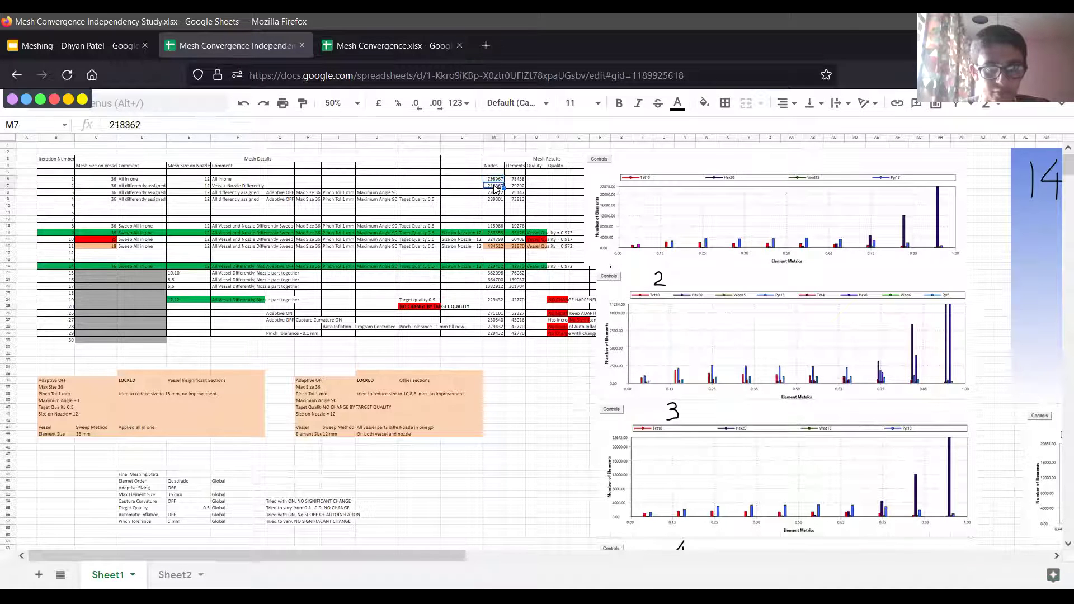
- Set the spreadsheet zoom to 100% and check the node counts of iterations 1 to 4 and 8
{"action": "left_click", "coordinate": [357, 103]}
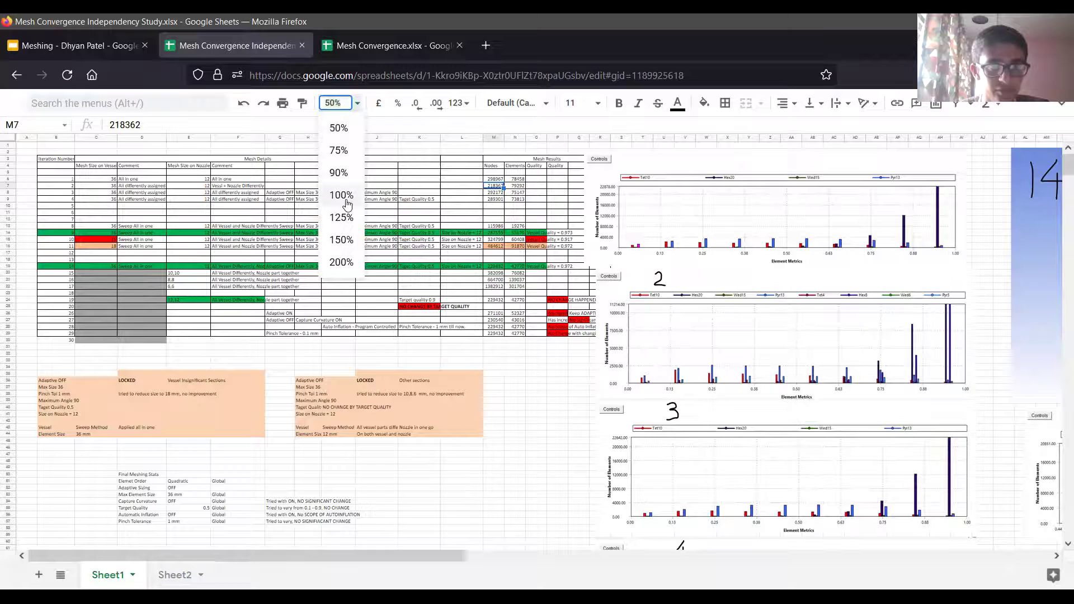
{"action": "left_click", "coordinate": [343, 194]}
{"action": "left_click", "coordinate": [993, 225]}
{"action": "left_click", "coordinate": [992, 239]}
{"action": "left_click", "coordinate": [993, 252]}
{"action": "left_click", "coordinate": [995, 268]}
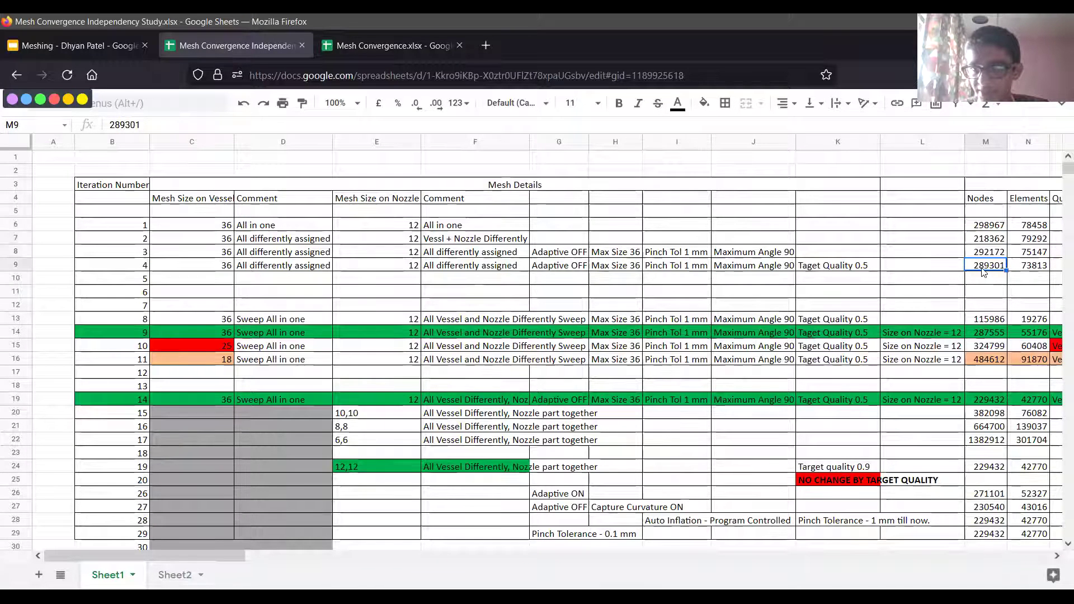
{"action": "left_click", "coordinate": [988, 320]}
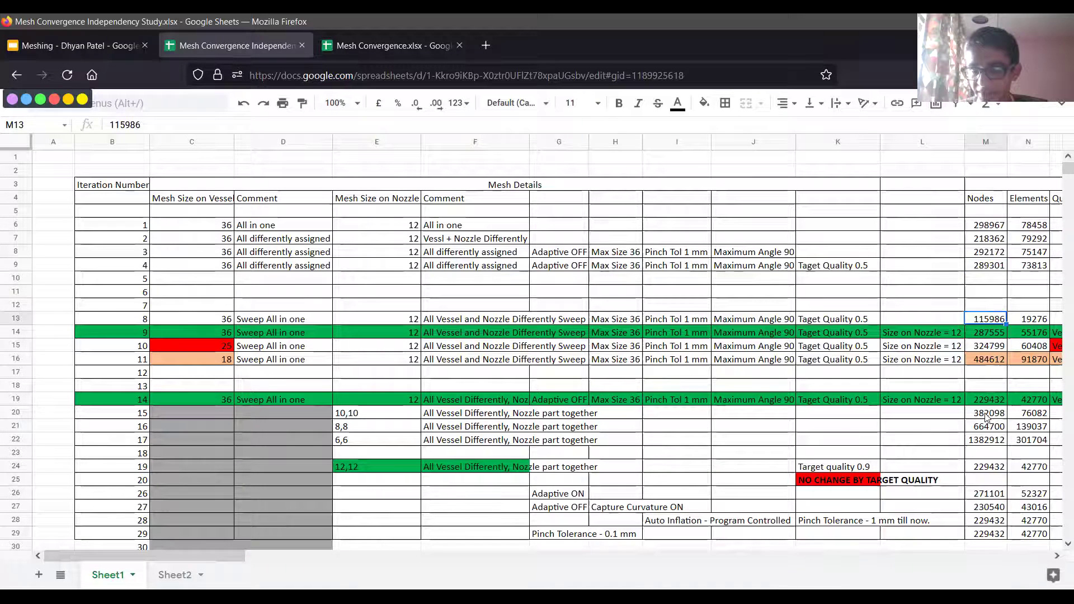
{"action": "scroll", "coordinate": [985, 417], "scroll_direction": "down", "scroll_amount": 3}
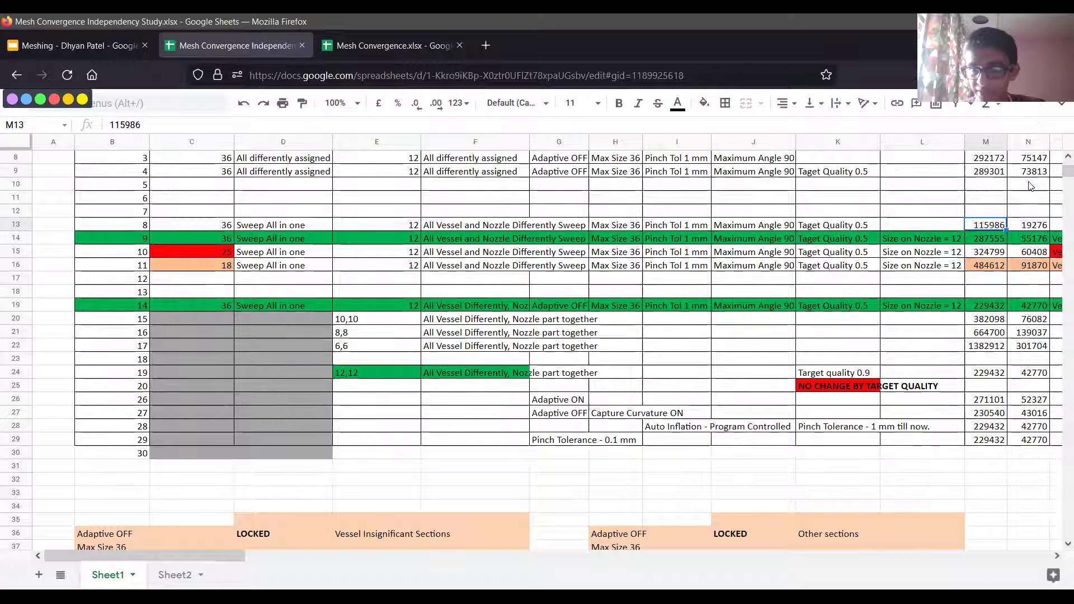
- Compare how the element types are distributed over the quality metric in the charts of iterations 1 to 4
{"action": "left_click_drag", "start_coordinate": [253, 557], "coordinate": [482, 575]}
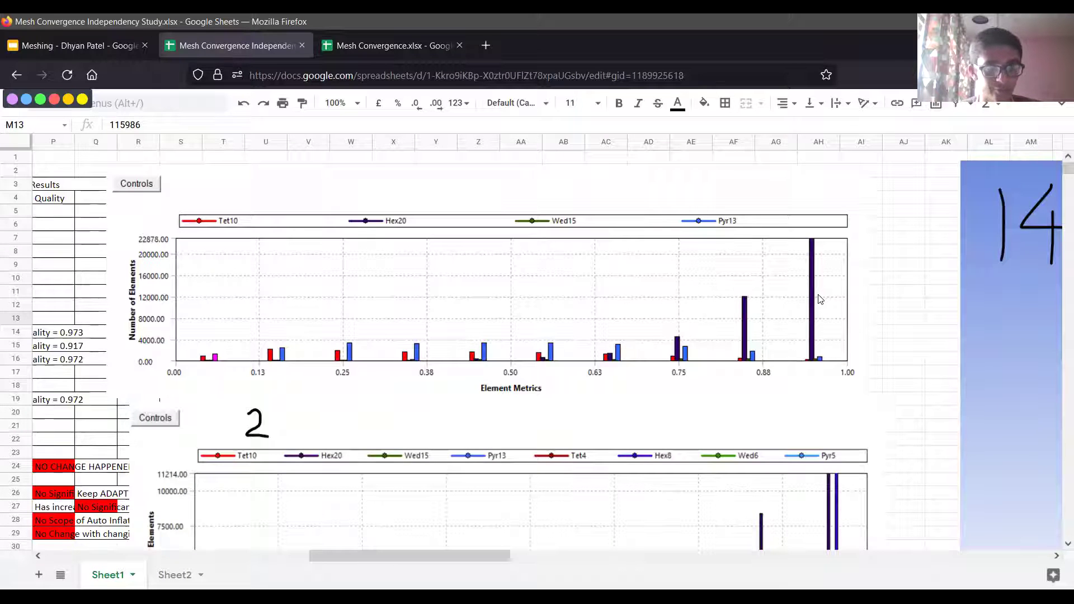
{"action": "scroll", "coordinate": [819, 299], "scroll_direction": "down", "scroll_amount": 3}
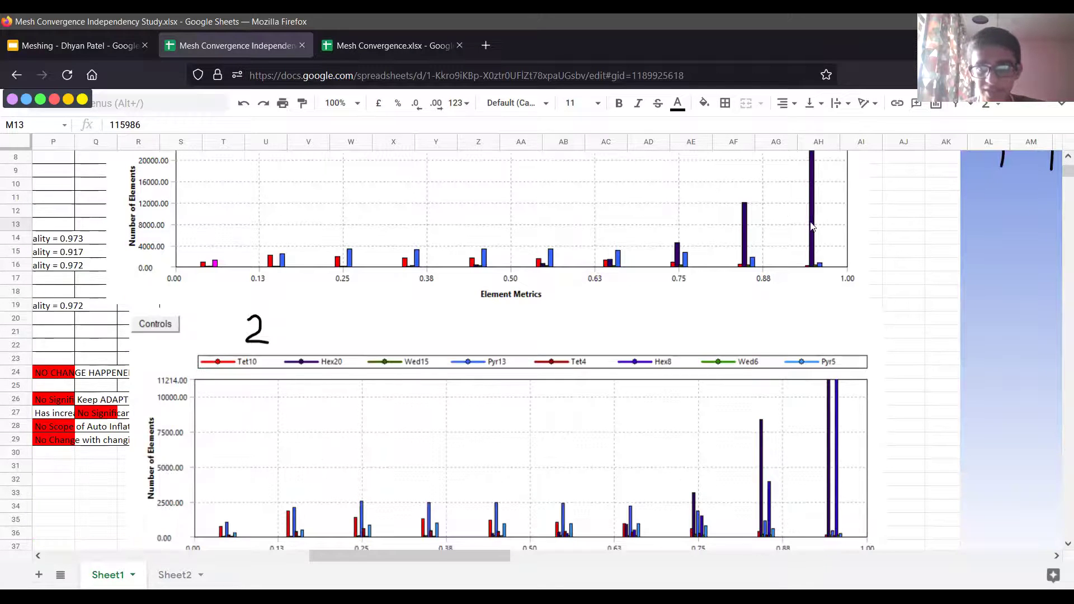
{"action": "scroll", "coordinate": [827, 472], "scroll_direction": "down", "scroll_amount": 4}
{"action": "scroll", "coordinate": [784, 454], "scroll_direction": "up", "scroll_amount": 4}
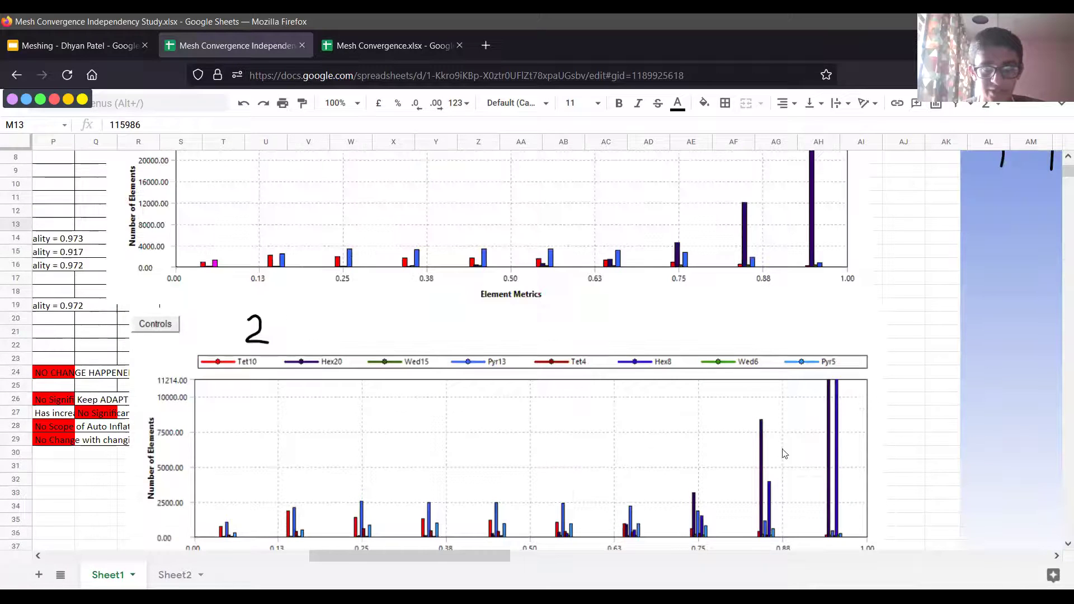
{"action": "scroll", "coordinate": [837, 430], "scroll_direction": "down", "scroll_amount": 10}
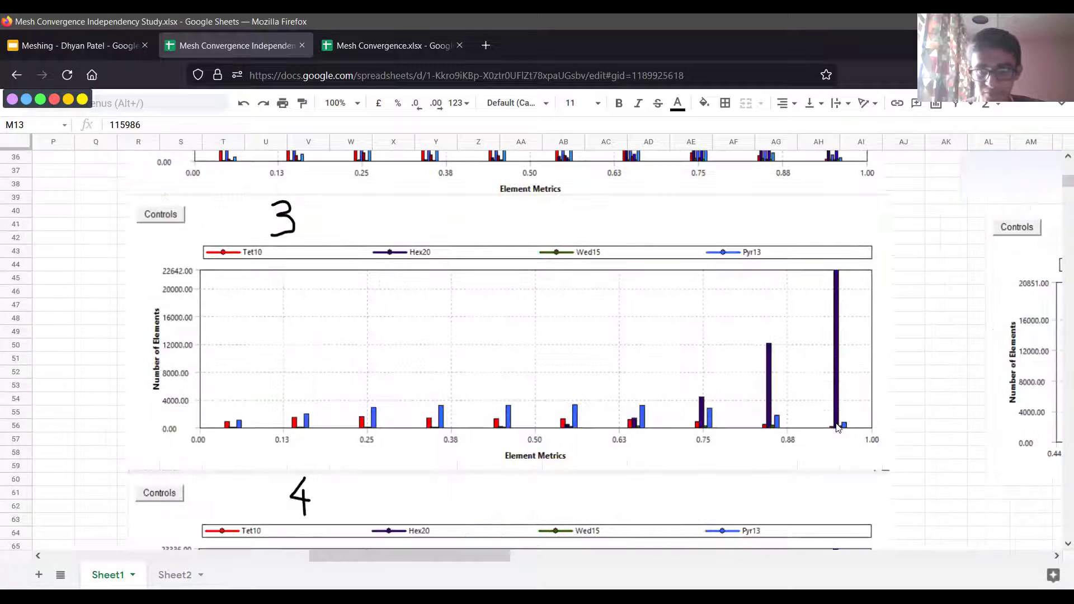
{"action": "scroll", "coordinate": [831, 371], "scroll_direction": "down", "scroll_amount": 7}
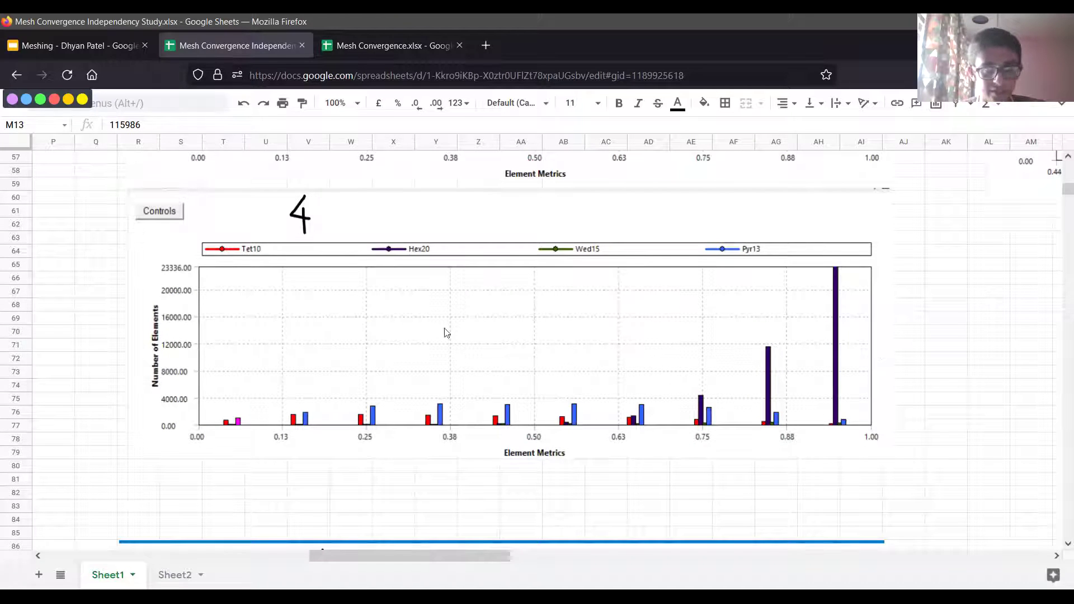
{"action": "scroll", "coordinate": [458, 341], "scroll_direction": "up", "scroll_amount": 16}
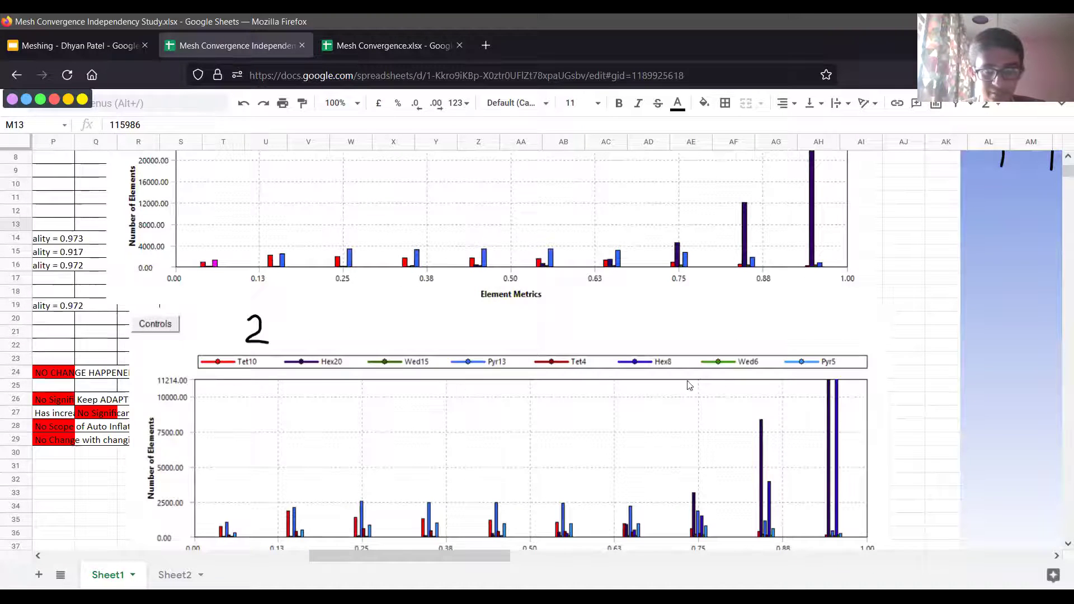
{"action": "scroll", "coordinate": [829, 376], "scroll_direction": "down", "scroll_amount": 16}
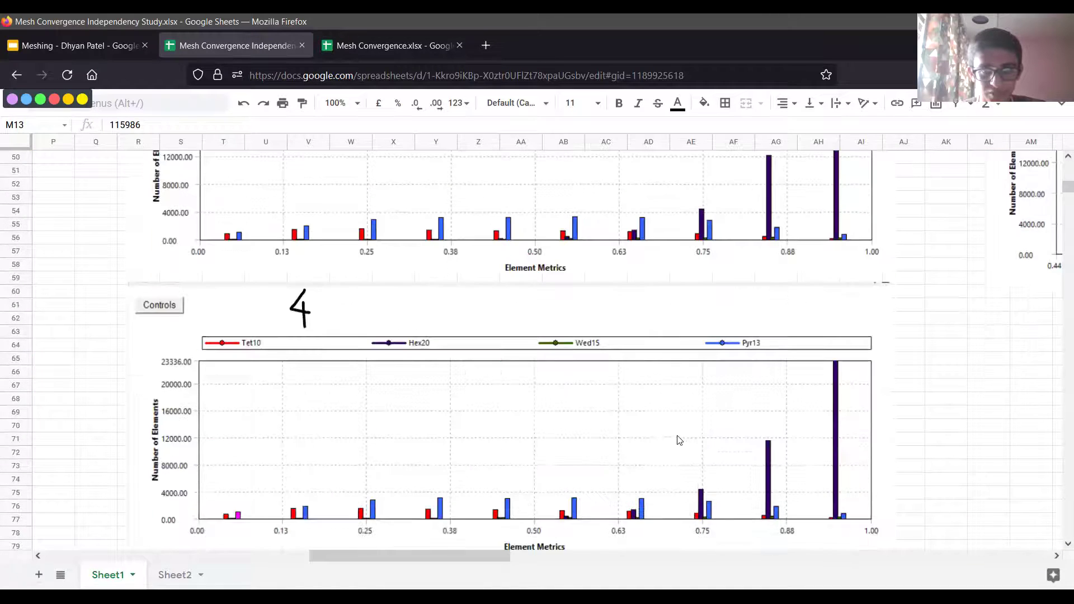
- Compare iteration 8's element metrics chart with those of iterations 4 and 9
{"action": "scroll", "coordinate": [656, 444], "scroll_direction": "down", "scroll_amount": 9}
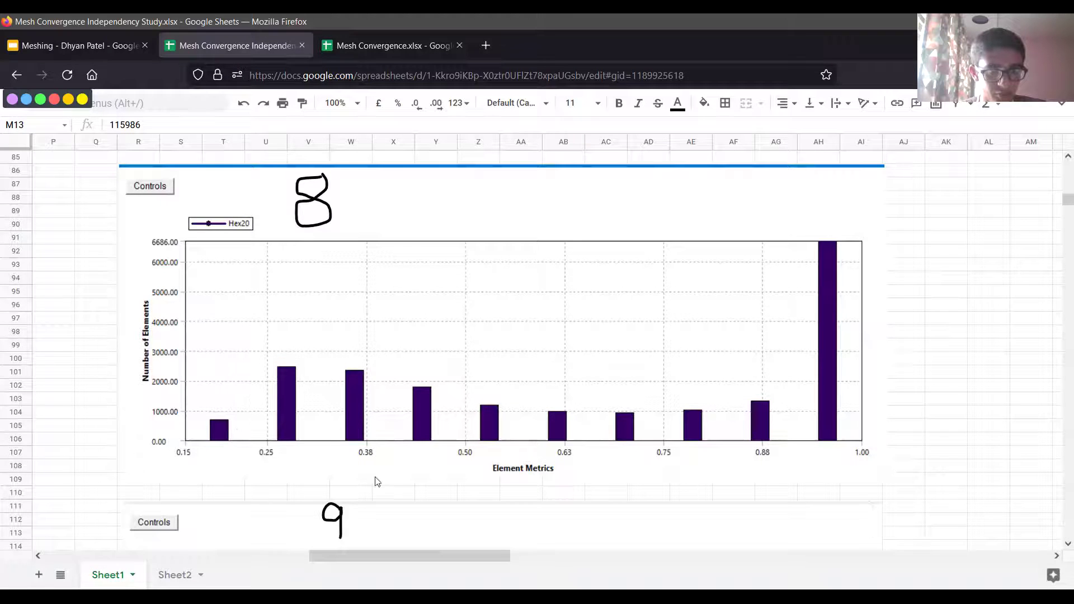
{"action": "scroll", "coordinate": [283, 412], "scroll_direction": "up", "scroll_amount": 9}
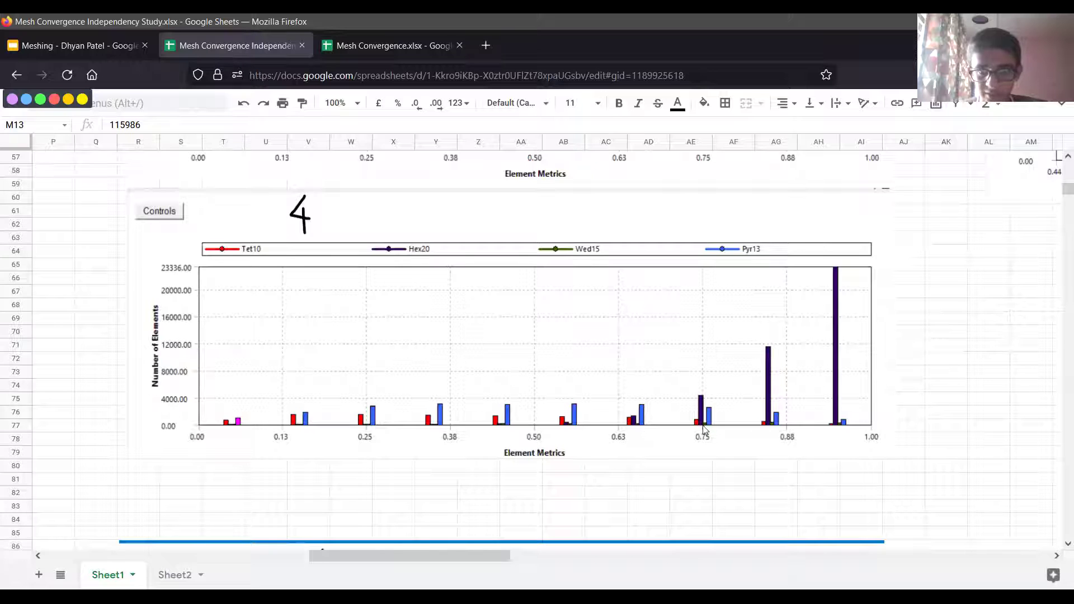
{"action": "scroll", "coordinate": [702, 420], "scroll_direction": "down", "scroll_amount": 9}
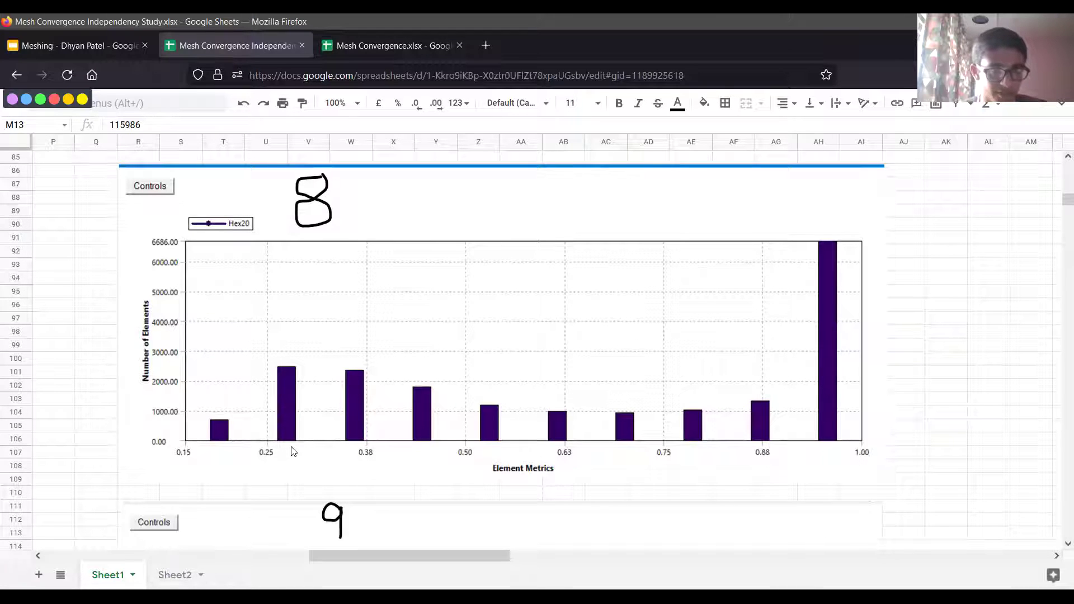
{"action": "scroll", "coordinate": [296, 446], "scroll_direction": "down", "scroll_amount": 9}
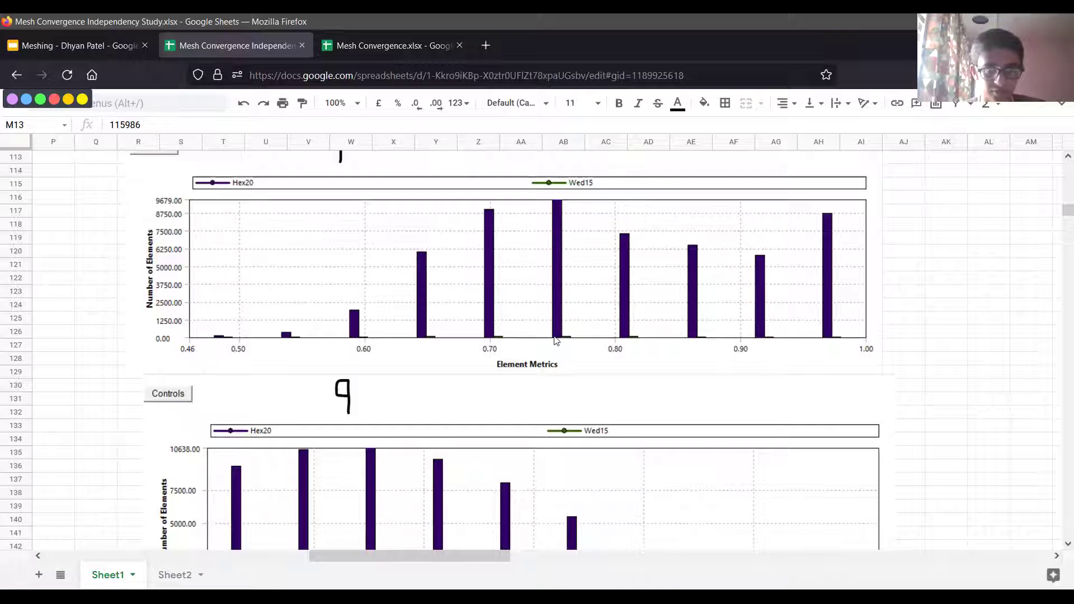
- Examine iteration 9's first element metrics chart and return to the mesh details at the start of the sheet
{"action": "scroll", "coordinate": [520, 341], "scroll_direction": "up", "scroll_amount": 3}
{"action": "left_click", "coordinate": [375, 397]}
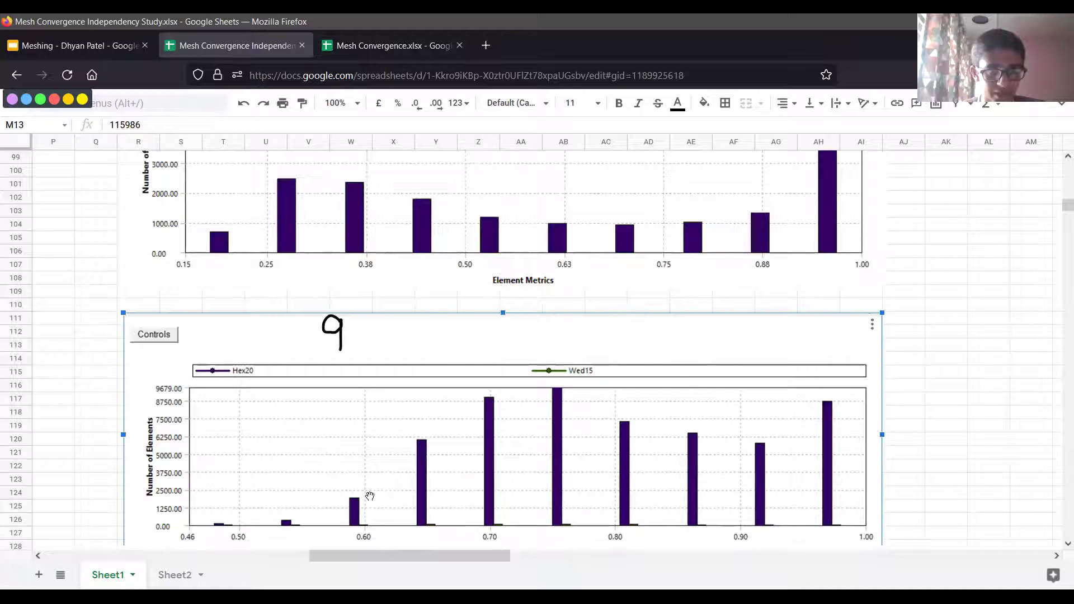
{"action": "left_click_drag", "start_coordinate": [351, 558], "coordinate": [106, 545]}
{"action": "left_click", "coordinate": [55, 358]}
{"action": "scroll", "coordinate": [56, 358], "scroll_direction": "up", "scroll_amount": 20}
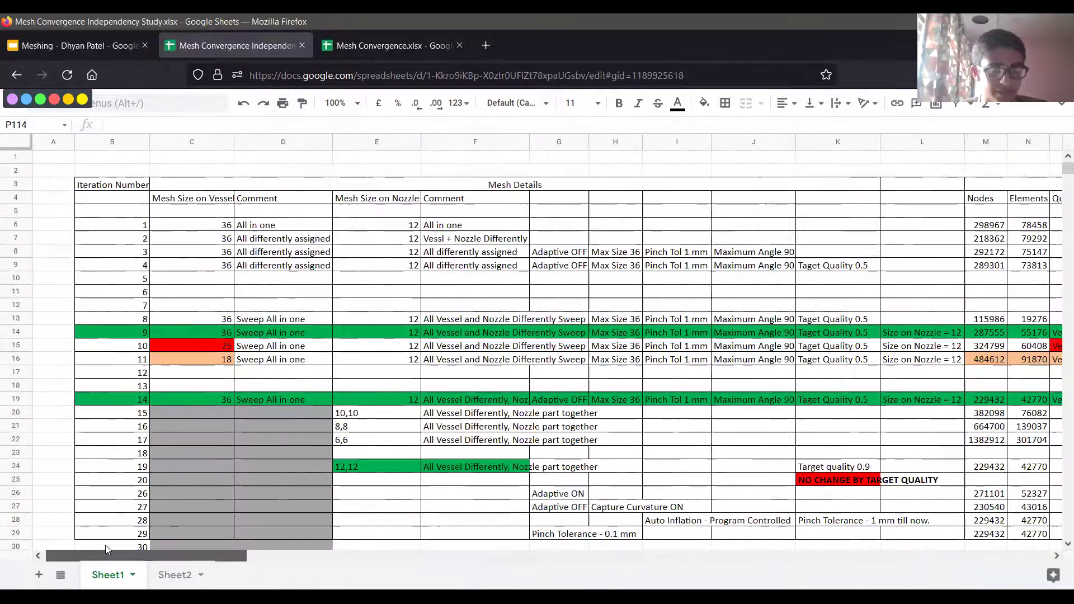
- Locate iteration 9's row in the mesh details and examine its second element metrics chart
{"action": "left_click", "coordinate": [96, 333]}
{"action": "left_click", "coordinate": [14, 334]}
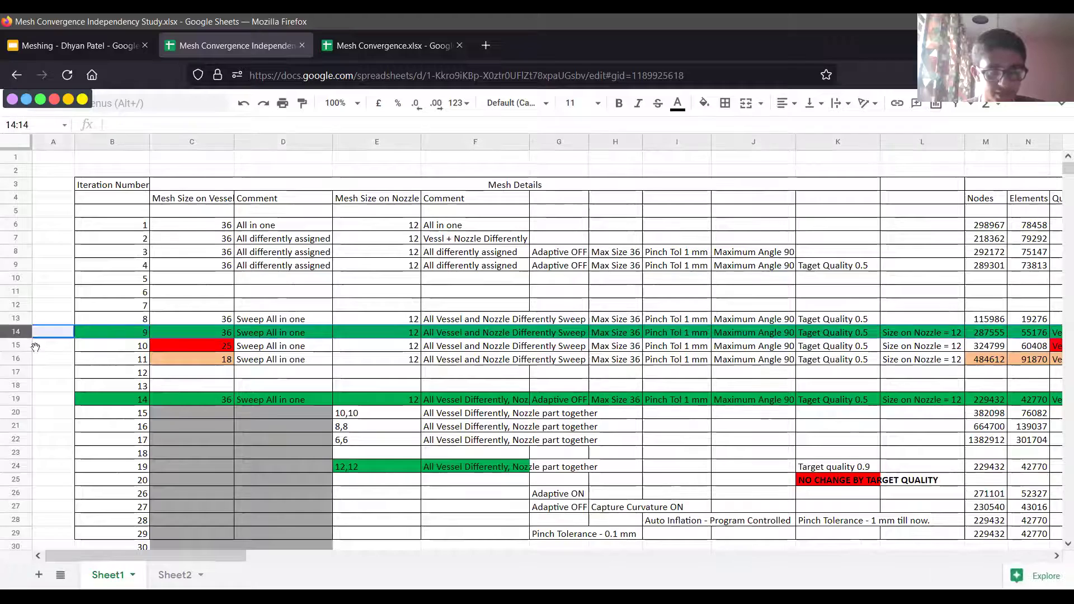
{"action": "left_click_drag", "start_coordinate": [226, 558], "coordinate": [485, 576]}
{"action": "scroll", "coordinate": [481, 476], "scroll_direction": "down", "scroll_amount": 20}
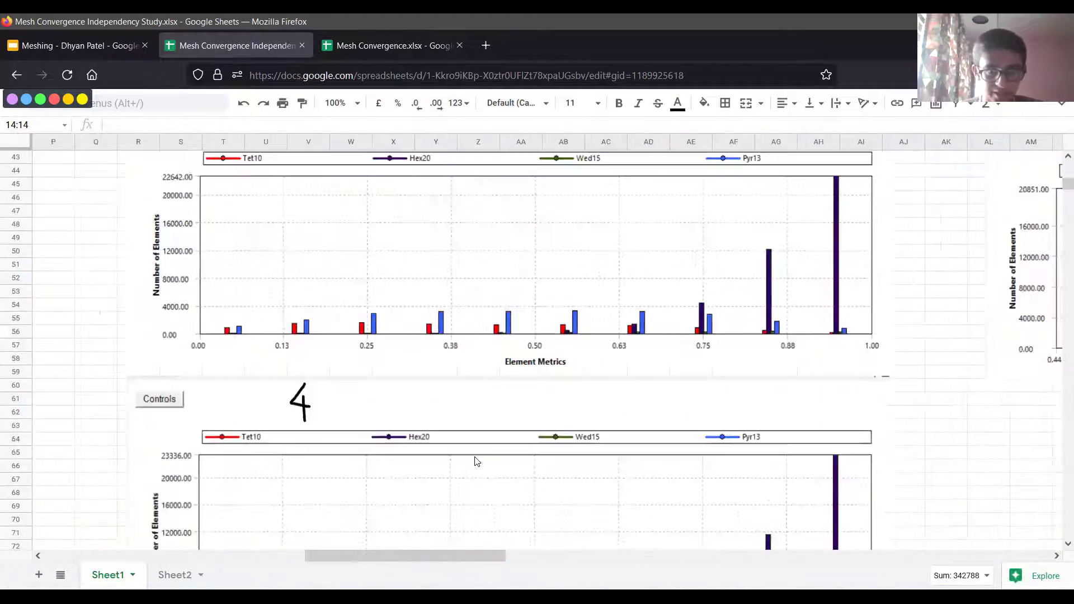
{"action": "scroll", "coordinate": [442, 341], "scroll_direction": "down", "scroll_amount": 3}
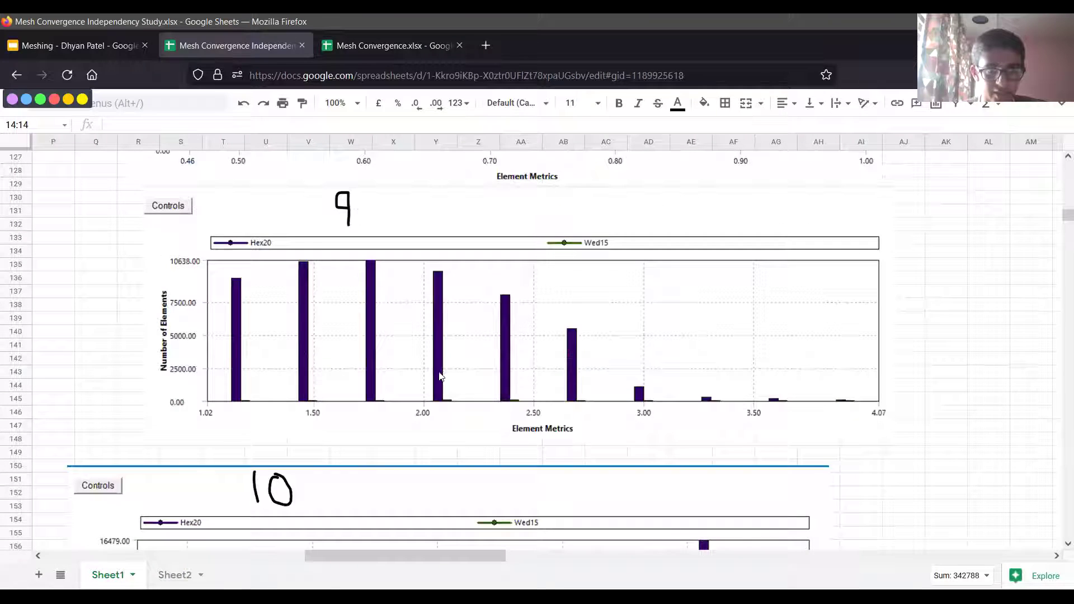
{"action": "left_click", "coordinate": [420, 345]}
{"action": "scroll", "coordinate": [443, 408], "scroll_direction": "up", "scroll_amount": 2}
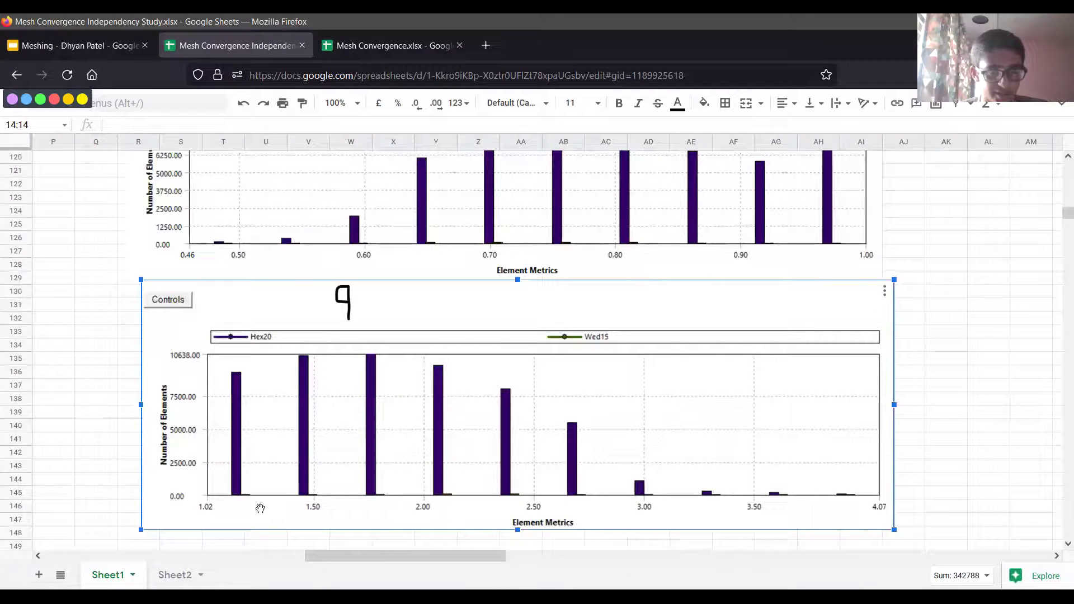
{"action": "left_click", "coordinate": [949, 369]}
{"action": "left_click", "coordinate": [552, 437]}
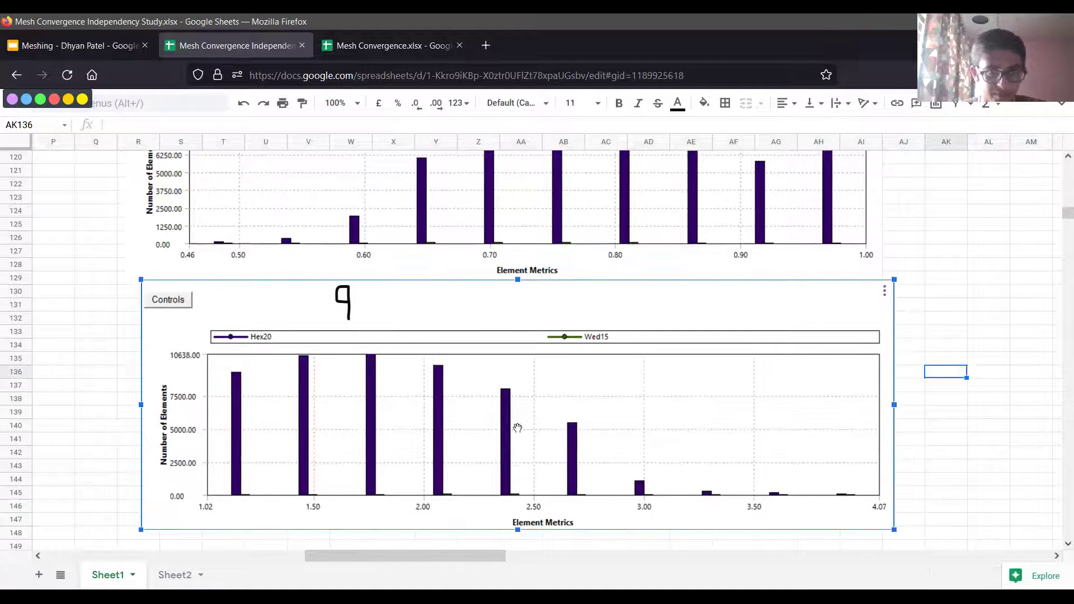
{"action": "scroll", "coordinate": [595, 415], "scroll_direction": "down", "scroll_amount": 2}
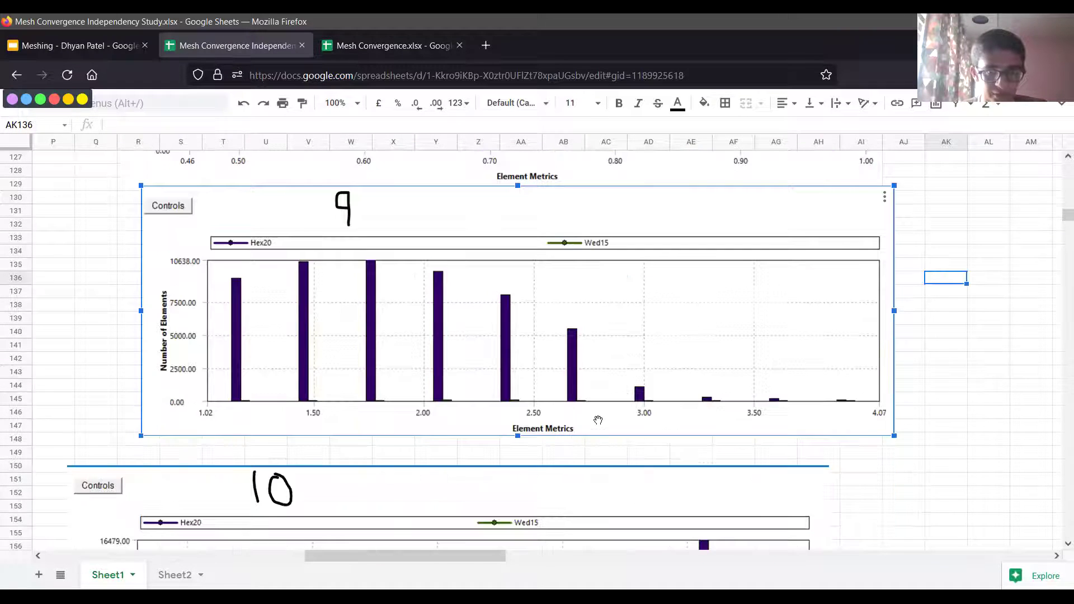
- Examine iteration 10's element metrics chart and compare it with the one for iteration 14
{"action": "scroll", "coordinate": [212, 452], "scroll_direction": "down", "scroll_amount": 6}
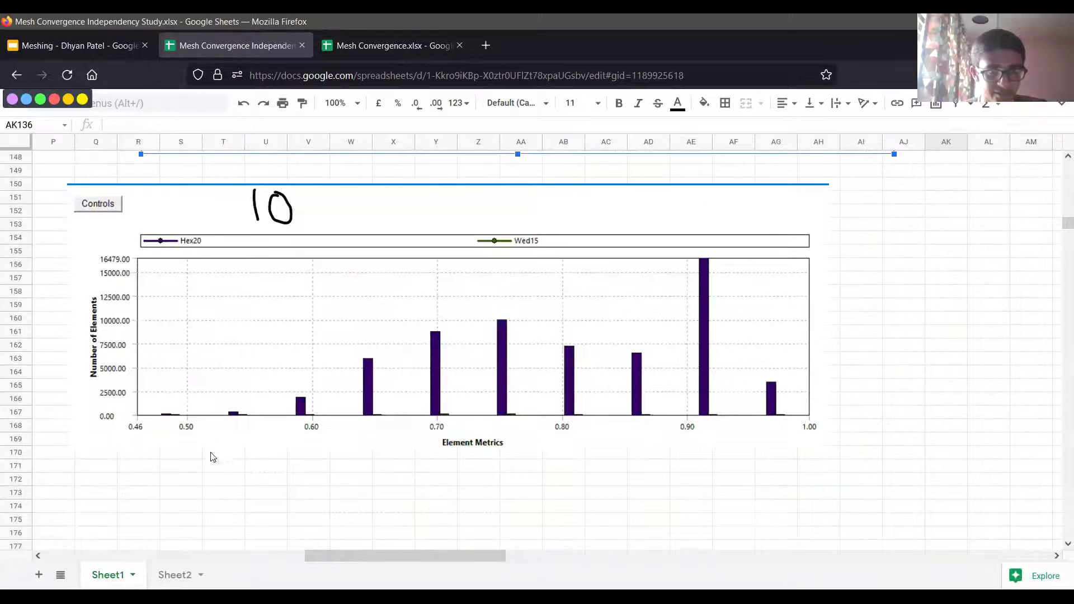
{"action": "left_click", "coordinate": [305, 288]}
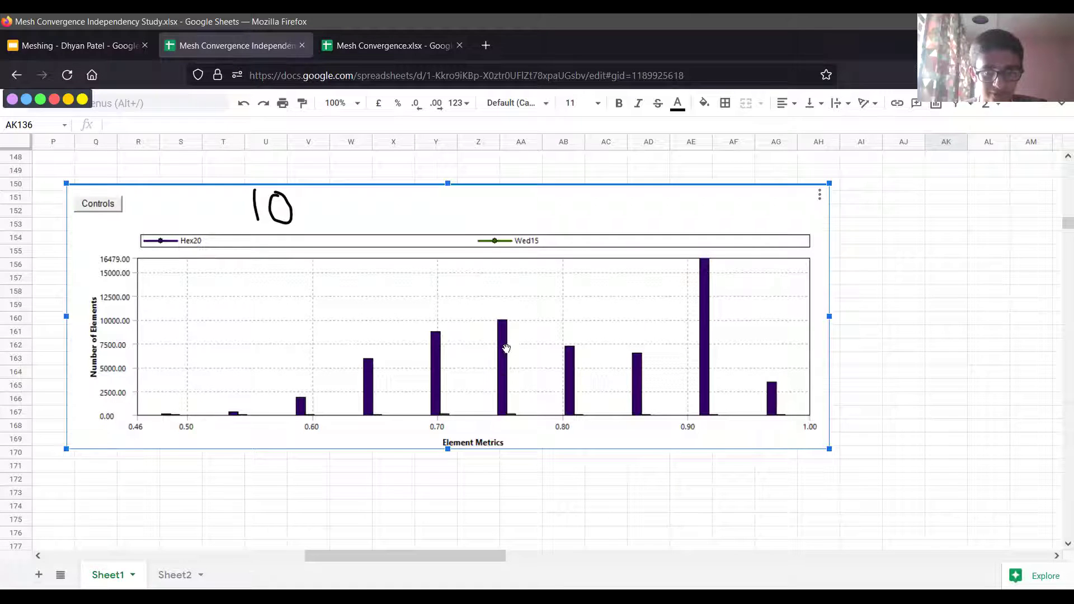
{"action": "left_click_drag", "start_coordinate": [483, 555], "coordinate": [680, 569]}
{"action": "scroll", "coordinate": [883, 488], "scroll_direction": "up", "scroll_amount": 10}
{"action": "scroll", "coordinate": [710, 520], "scroll_direction": "up", "scroll_amount": 12}
{"action": "left_click_drag", "start_coordinate": [594, 565], "coordinate": [627, 556]}
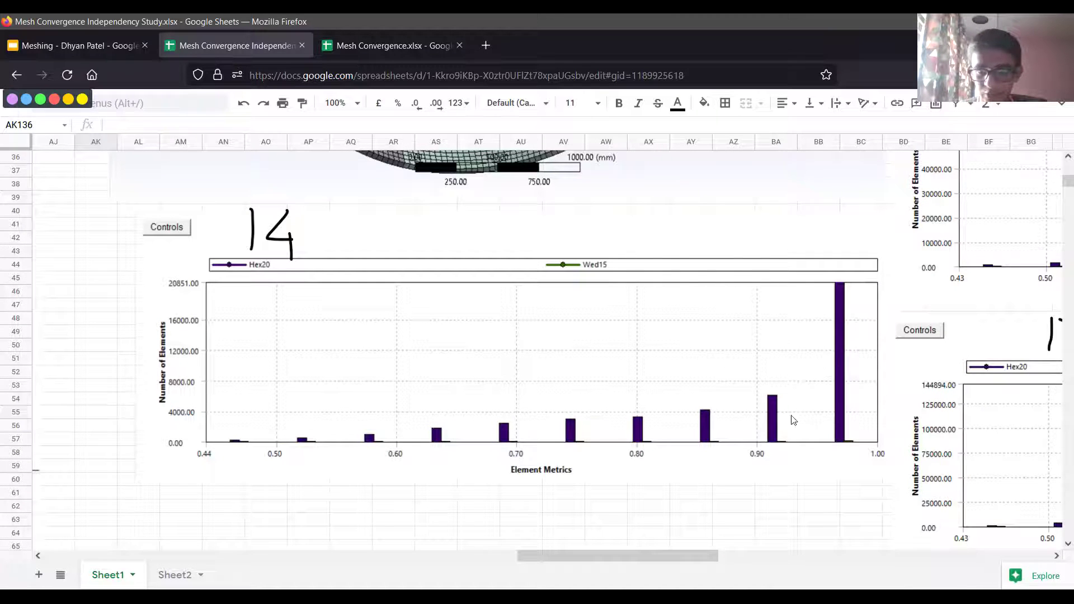
- Compare the Hex20 and Wed15 distributions in the element metrics charts of iterations 15, 16 and 17
{"action": "scroll", "coordinate": [727, 577], "scroll_direction": "right", "scroll_amount": 5}
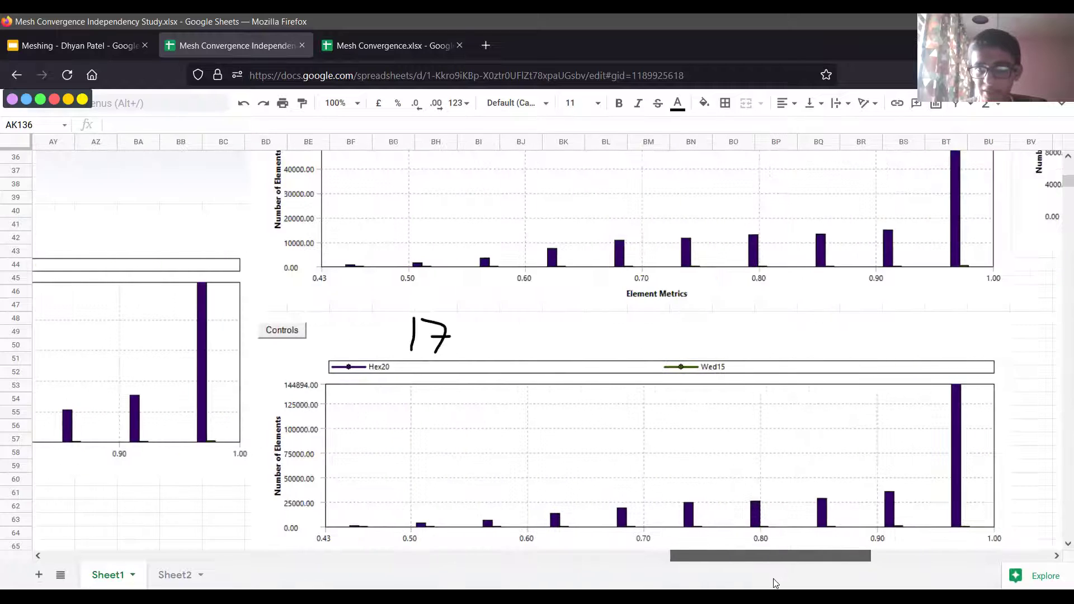
{"action": "scroll", "coordinate": [683, 431], "scroll_direction": "up", "scroll_amount": 5}
{"action": "scroll", "coordinate": [682, 431], "scroll_direction": "up", "scroll_amount": 4}
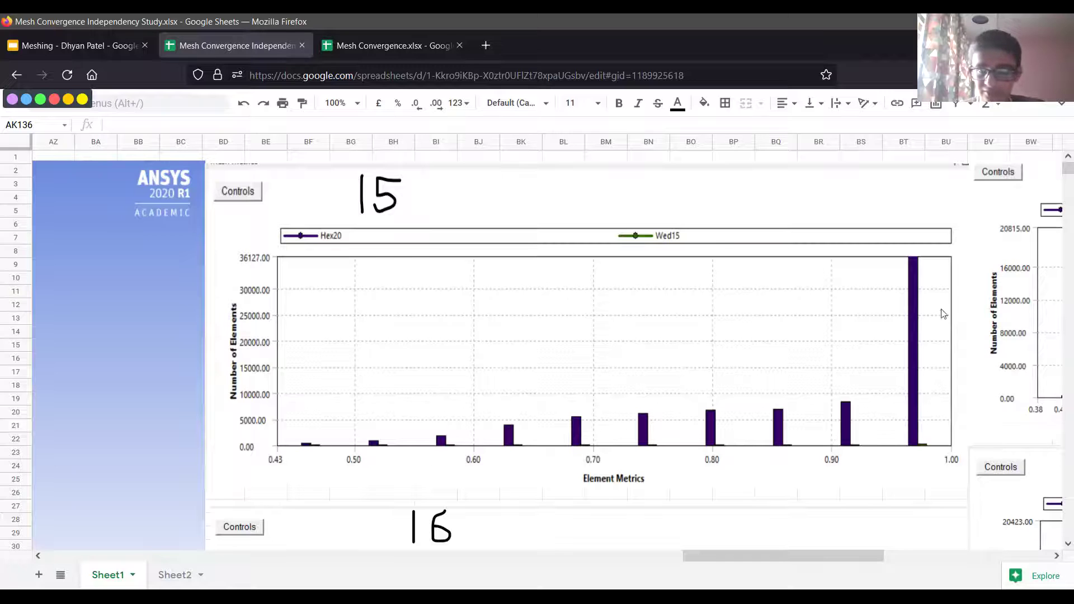
{"action": "scroll", "coordinate": [775, 371], "scroll_direction": "down", "scroll_amount": 5}
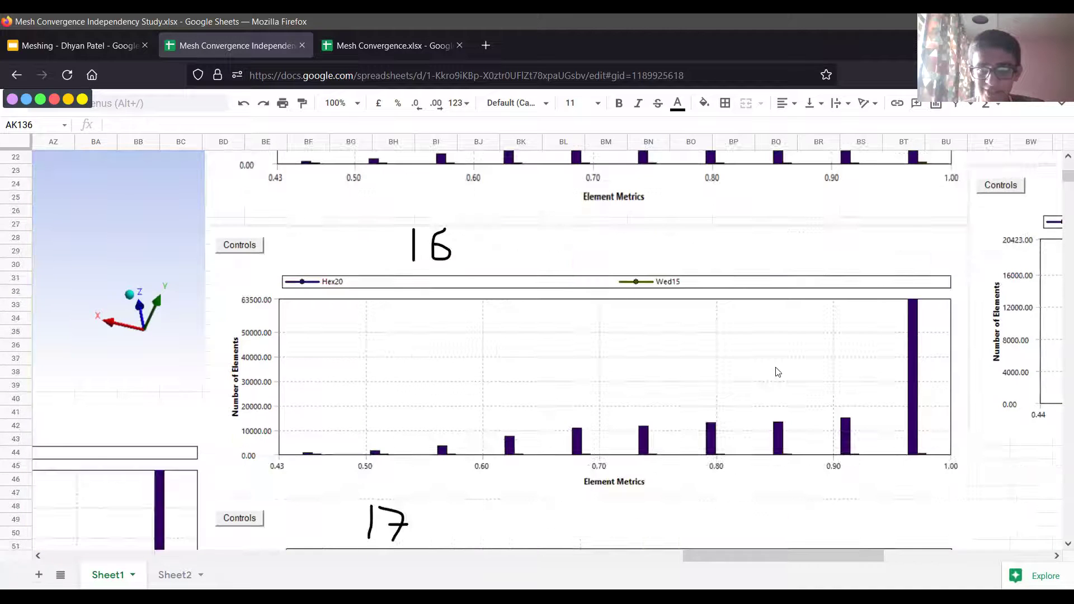
{"action": "scroll", "coordinate": [570, 447], "scroll_direction": "up", "scroll_amount": 5}
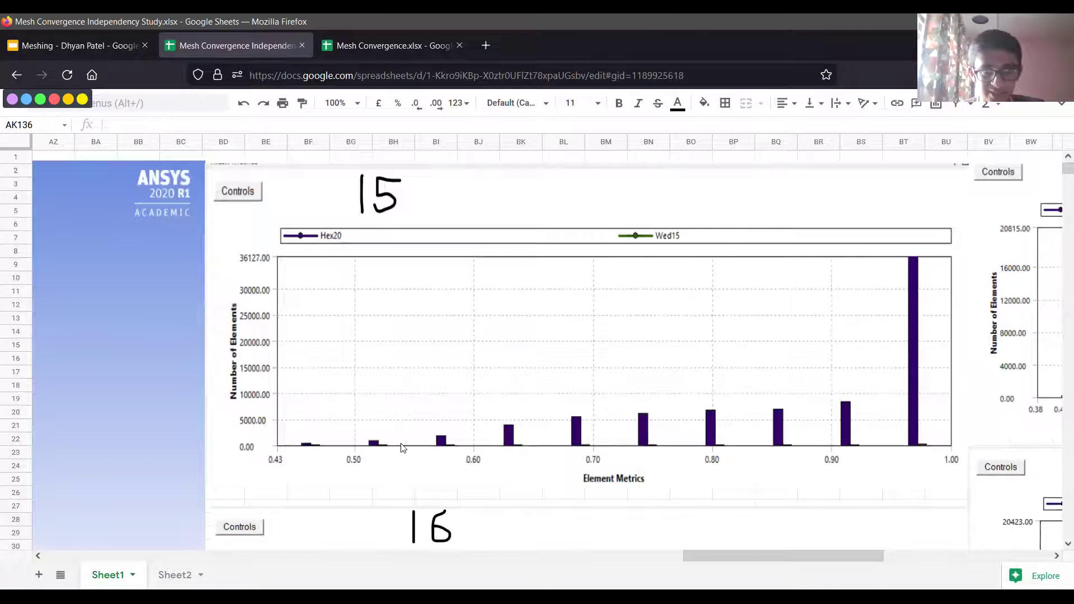
{"action": "scroll", "coordinate": [401, 448], "scroll_direction": "down", "scroll_amount": 2}
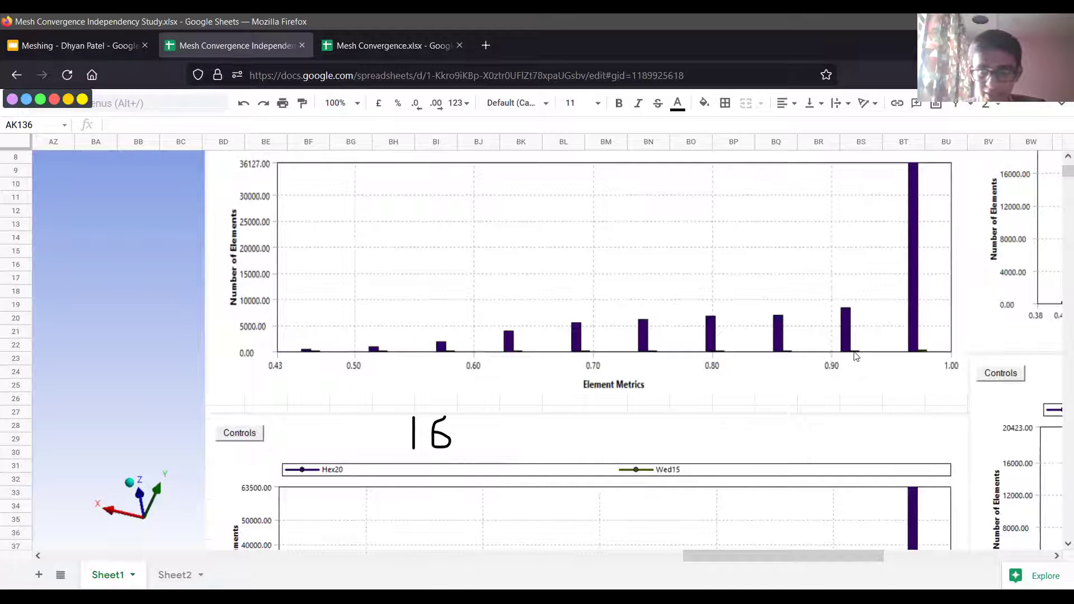
{"action": "scroll", "coordinate": [856, 356], "scroll_direction": "down", "scroll_amount": 3}
{"action": "scroll", "coordinate": [643, 455], "scroll_direction": "down", "scroll_amount": 5}
- Examine the element metrics charts of iterations 26 and 27 at the far end of the sheet
{"action": "left_click_drag", "start_coordinate": [720, 558], "coordinate": [908, 553]}
{"action": "scroll", "coordinate": [805, 436], "scroll_direction": "up", "scroll_amount": 8}
{"action": "scroll", "coordinate": [692, 392], "scroll_direction": "up", "scroll_amount": 3}
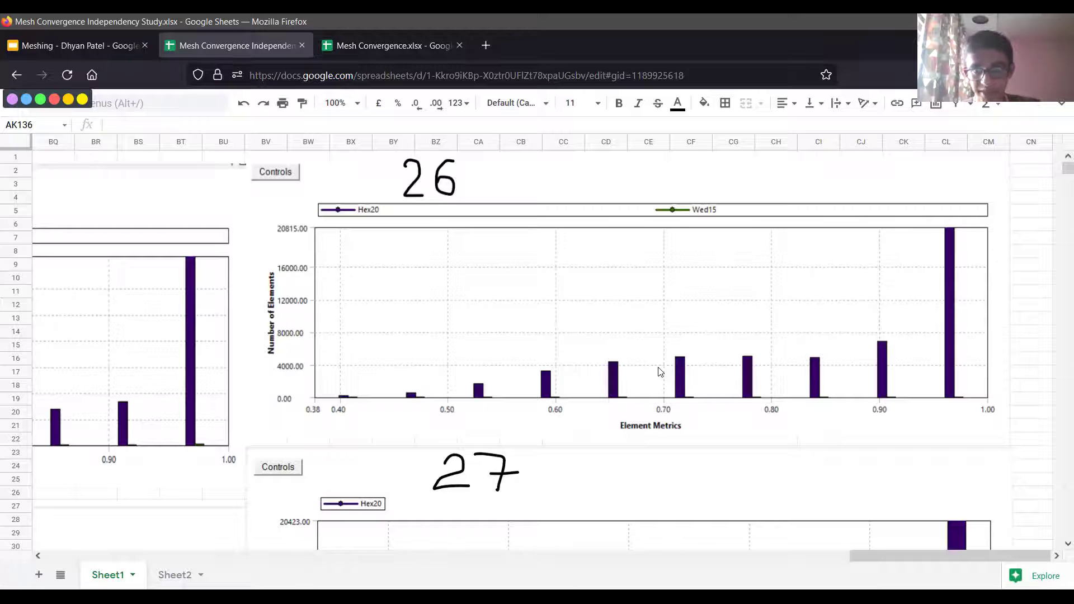
{"action": "scroll", "coordinate": [660, 372], "scroll_direction": "down", "scroll_amount": 5}
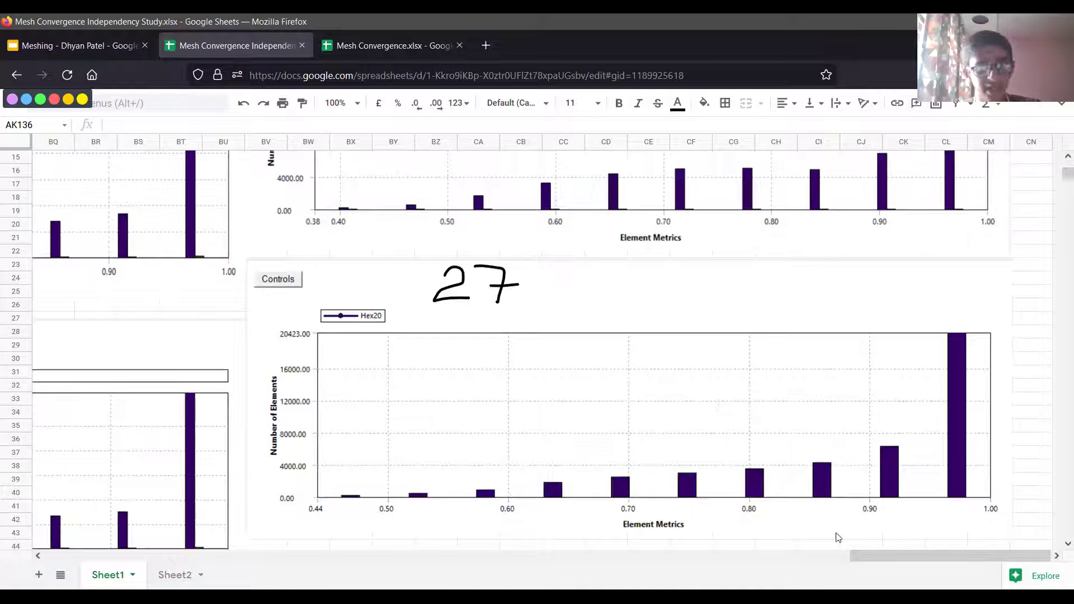
{"action": "scroll", "coordinate": [839, 487], "scroll_direction": "down", "scroll_amount": 7}
- Return to iteration 15's element metrics chart and bring its full quality range into view
{"action": "left_click_drag", "start_coordinate": [893, 557], "coordinate": [685, 559]}
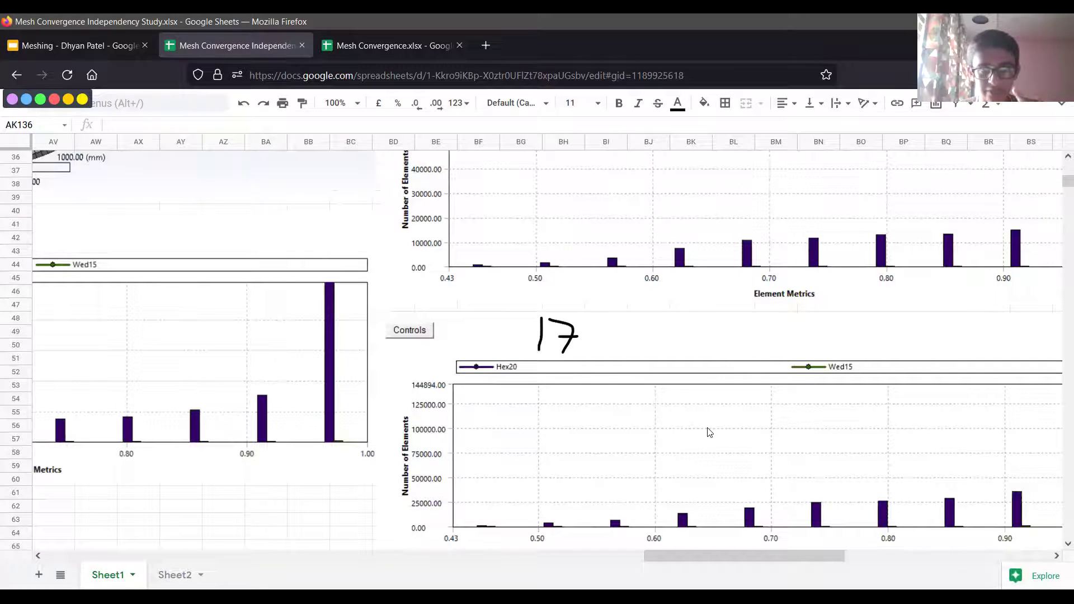
{"action": "scroll", "coordinate": [751, 432], "scroll_direction": "up", "scroll_amount": 9}
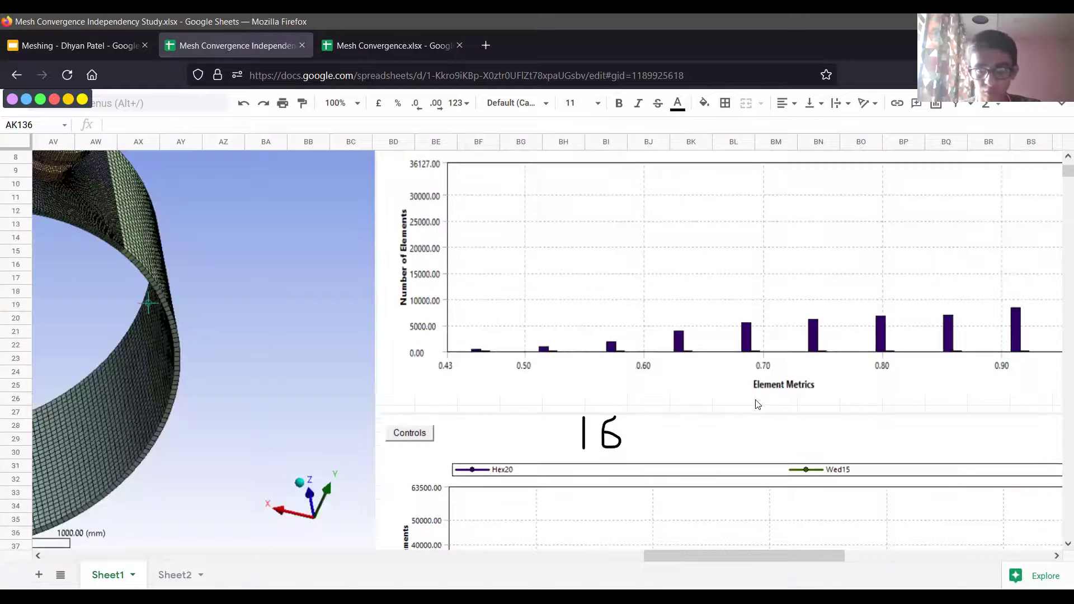
{"action": "scroll", "coordinate": [734, 435], "scroll_direction": "up", "scroll_amount": 3}
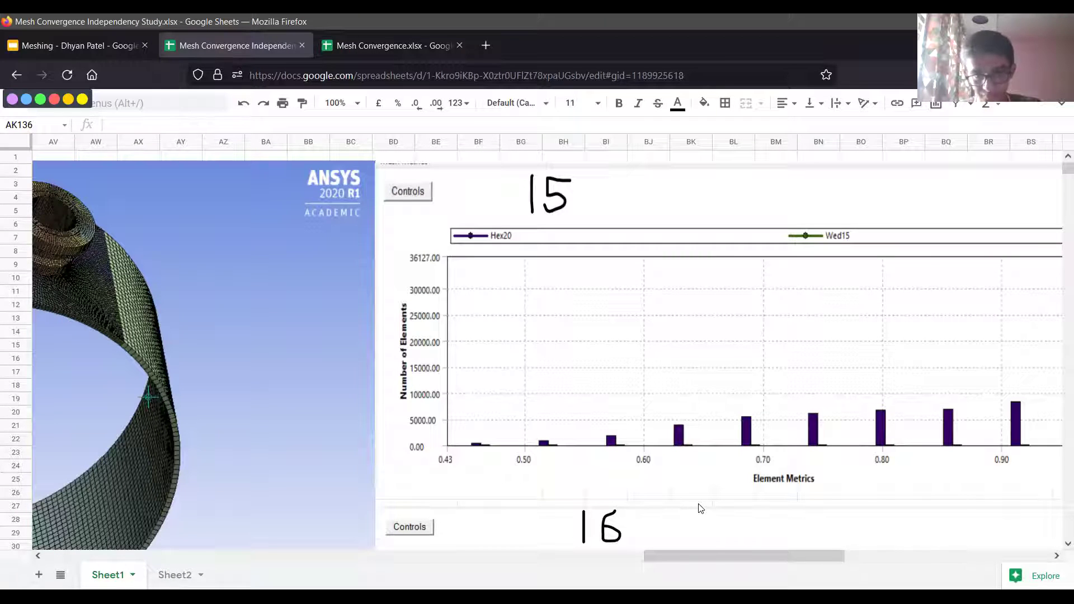
{"action": "left_click_drag", "start_coordinate": [714, 556], "coordinate": [767, 556]}
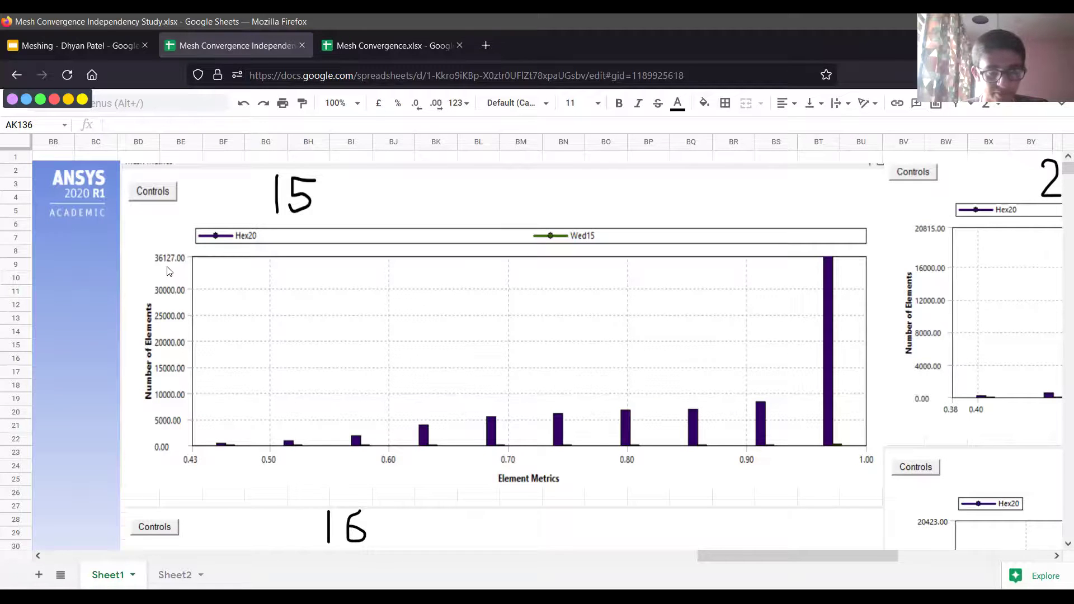
- Compare the element counts per quality range between iterations 15 and 16, and switch to the Meshing presentation in Google Slides
{"action": "scroll", "coordinate": [169, 271], "scroll_direction": "down", "scroll_amount": 7}
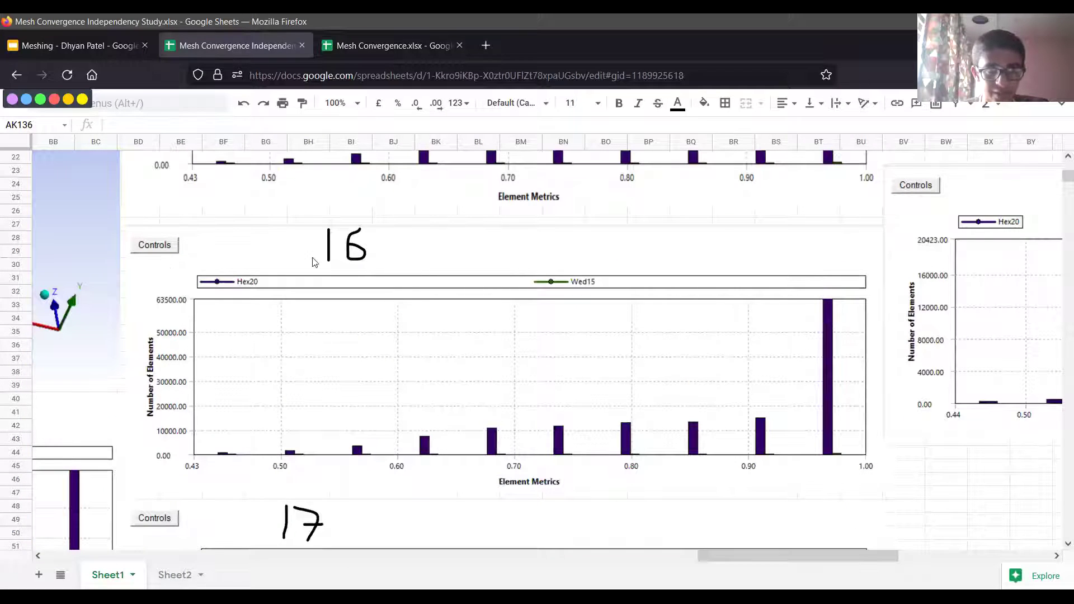
{"action": "left_click", "coordinate": [398, 393]}
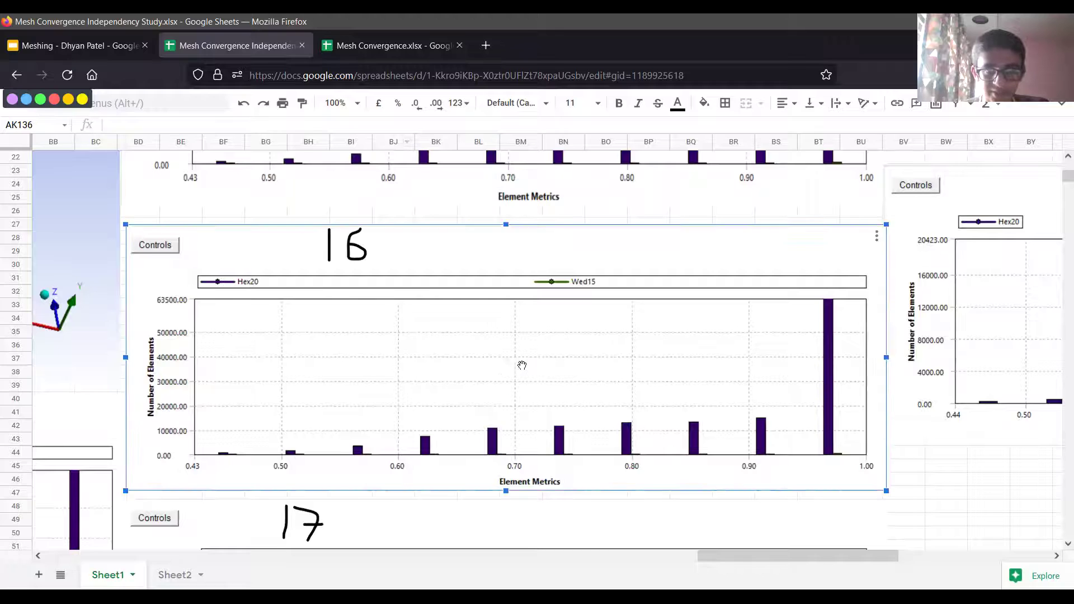
{"action": "scroll", "coordinate": [518, 288], "scroll_direction": "up", "scroll_amount": 5}
{"action": "scroll", "coordinate": [509, 448], "scroll_direction": "down", "scroll_amount": 5}
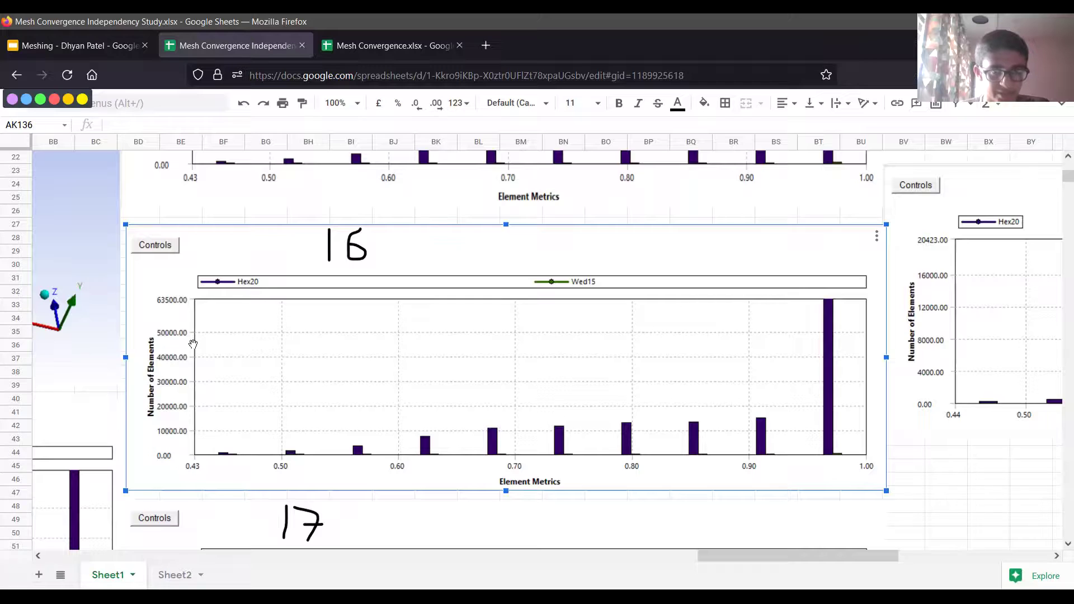
{"action": "scroll", "coordinate": [337, 262], "scroll_direction": "up", "scroll_amount": 5}
{"action": "left_click", "coordinate": [331, 240]}
{"action": "left_click", "coordinate": [459, 485]}
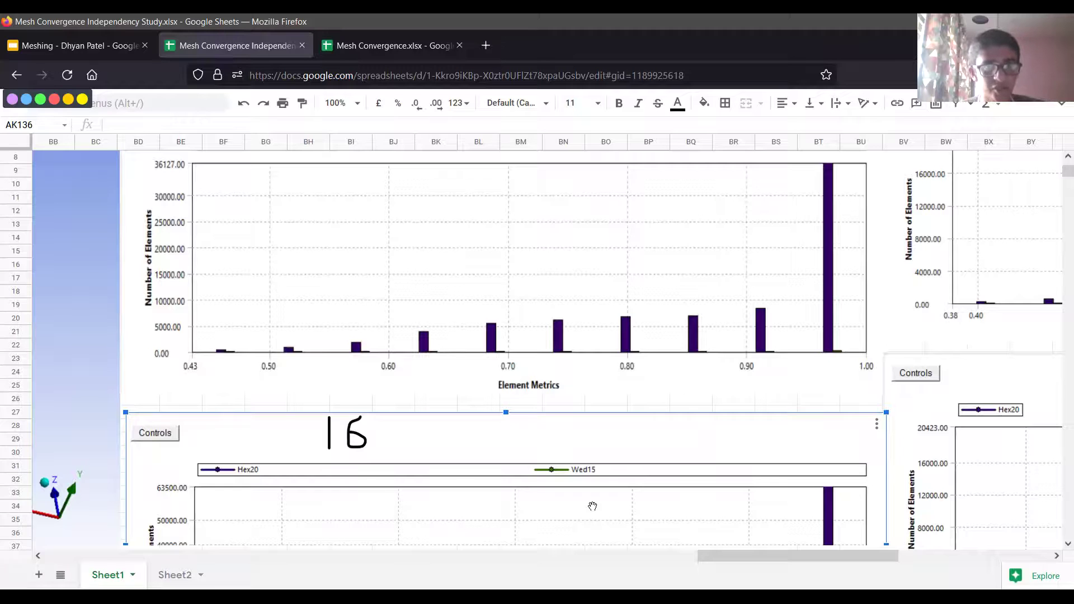
{"action": "left_click", "coordinate": [511, 351]}
{"action": "scroll", "coordinate": [510, 353], "scroll_direction": "up", "scroll_amount": 3}
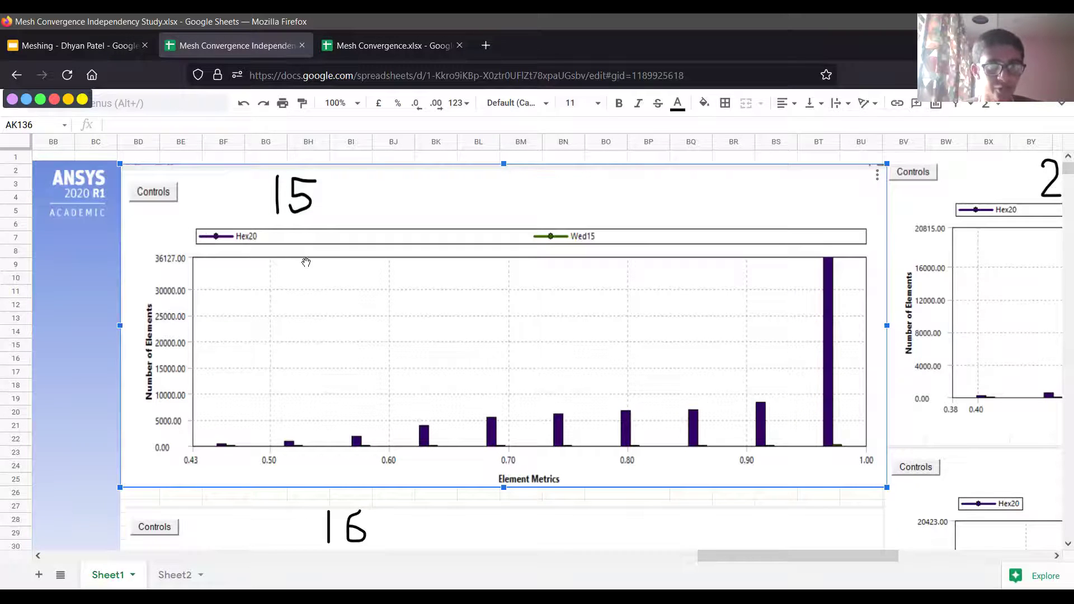
{"action": "scroll", "coordinate": [399, 300], "scroll_direction": "down", "scroll_amount": 3}
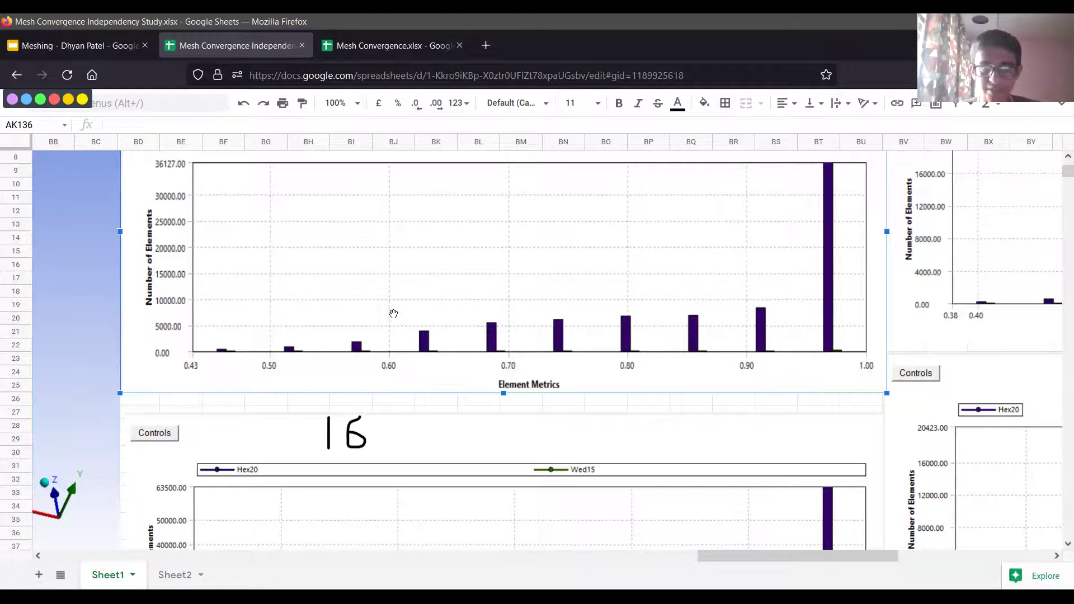
{"action": "scroll", "coordinate": [391, 308], "scroll_direction": "down", "scroll_amount": 6}
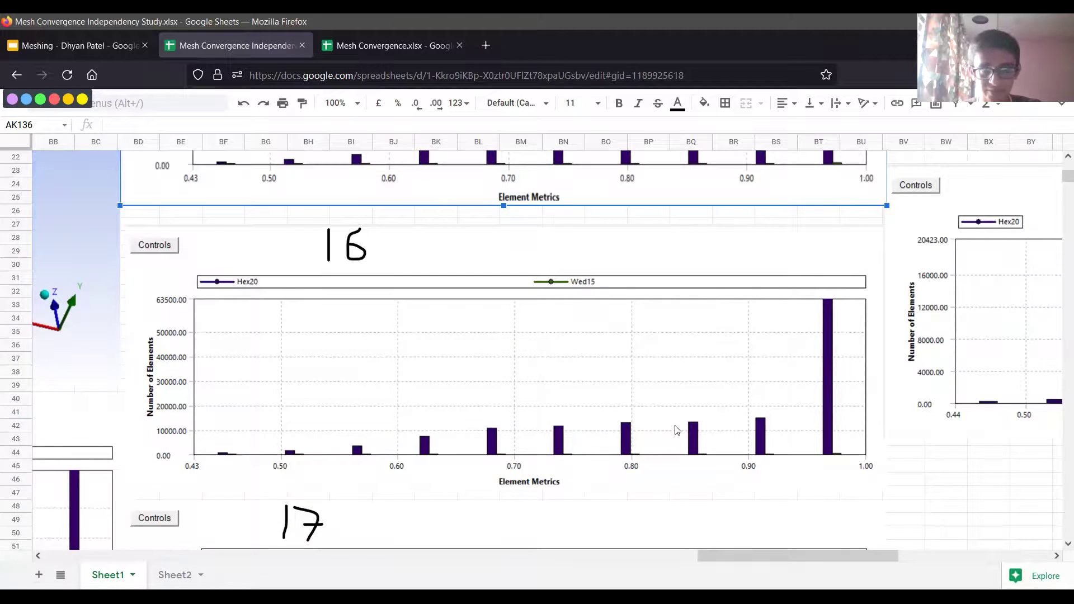
{"action": "scroll", "coordinate": [677, 431], "scroll_direction": "up", "scroll_amount": 7}
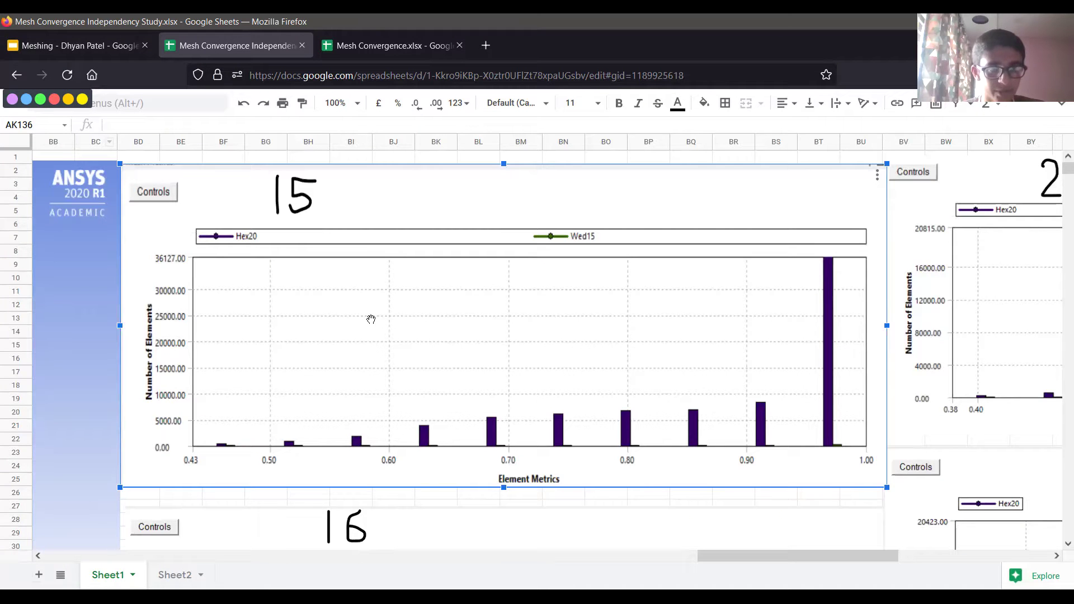
{"action": "left_click", "coordinate": [115, 53]}
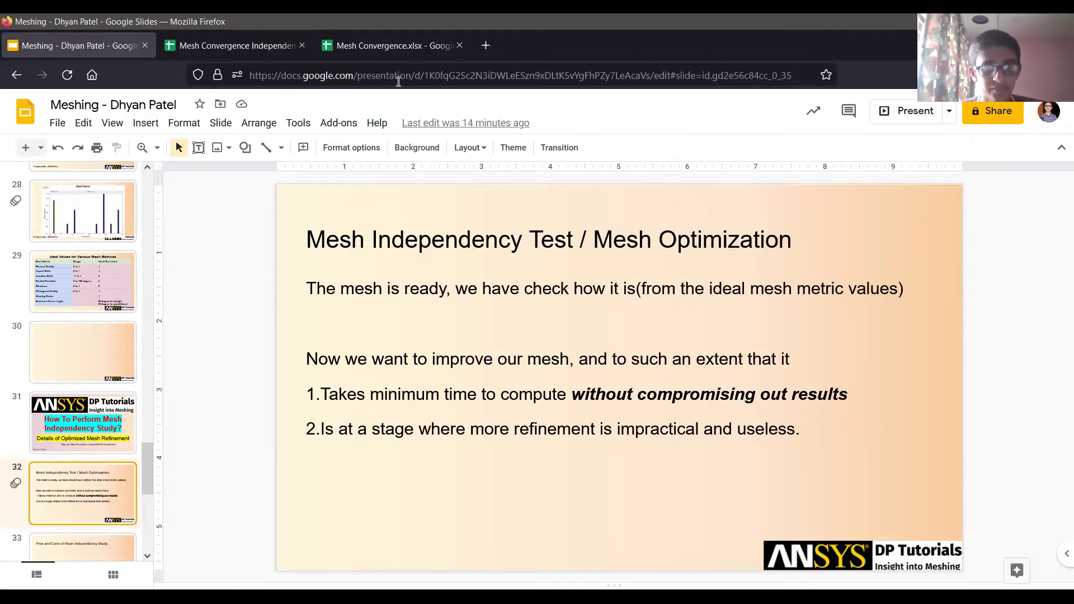